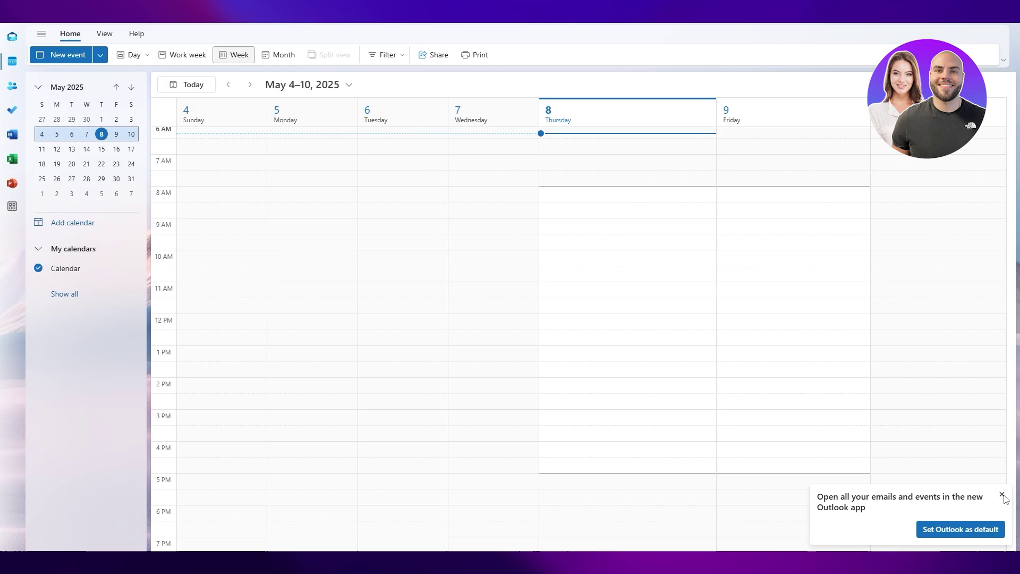
Dismiss the 'Set Outlook as default' notification, leaving the May 4–10 week calendar visible.
{"action": "left_click", "coordinate": [1003, 495]}
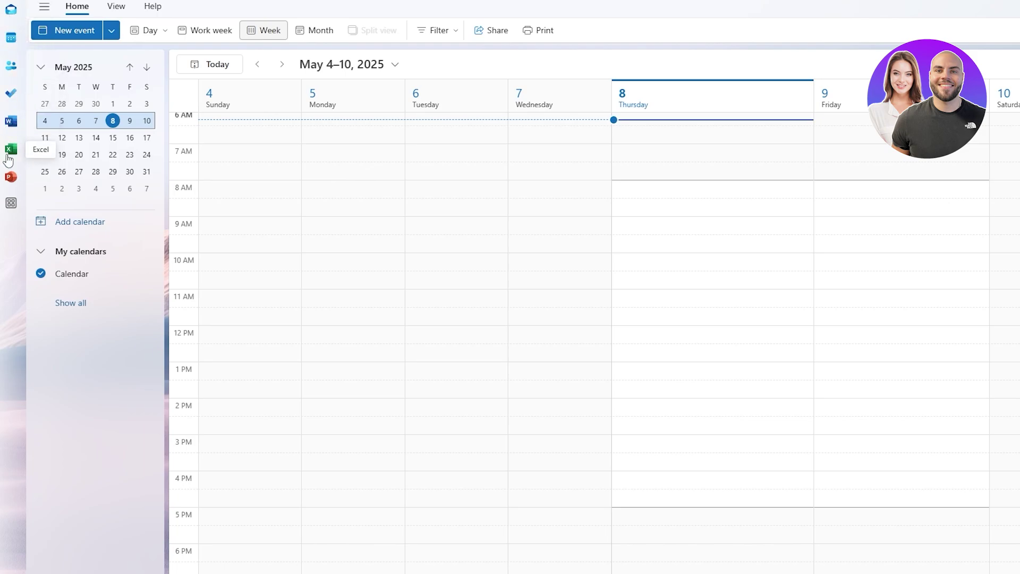
{"action": "left_click", "coordinate": [10, 205]}
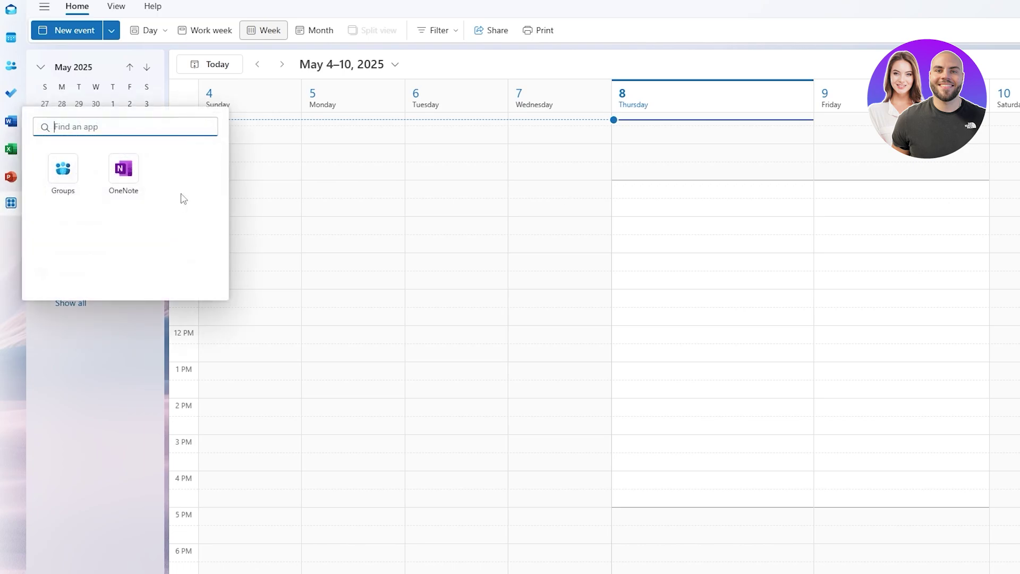
{"action": "key", "text": "Escape"}
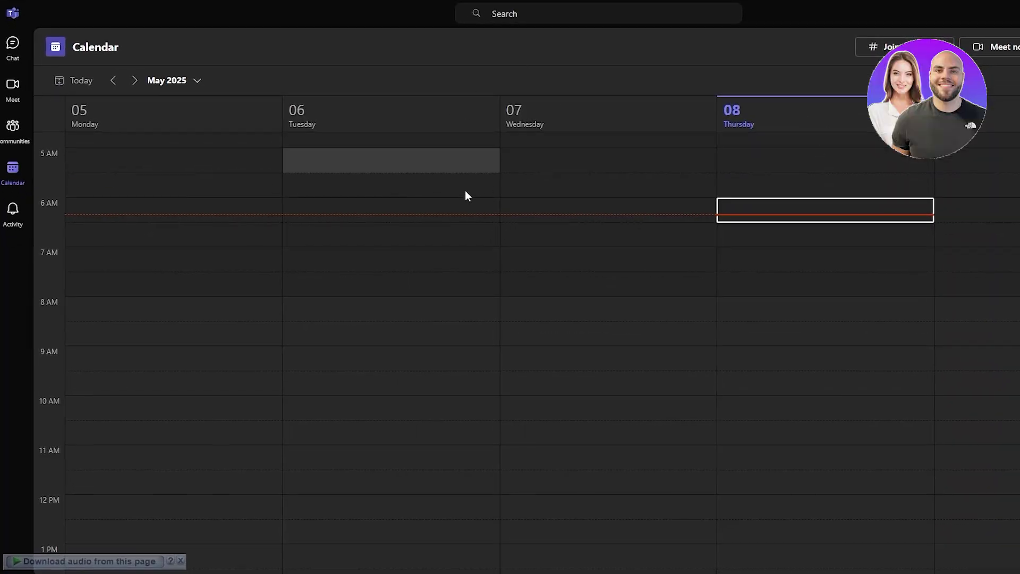
Go from the calendar to the Meet page, then to the Teams Communities view.
{"action": "scroll", "coordinate": [434, 218], "scroll_direction": "down", "scroll_amount": 1}
{"action": "scroll", "coordinate": [434, 218], "scroll_direction": "up", "scroll_amount": 5}
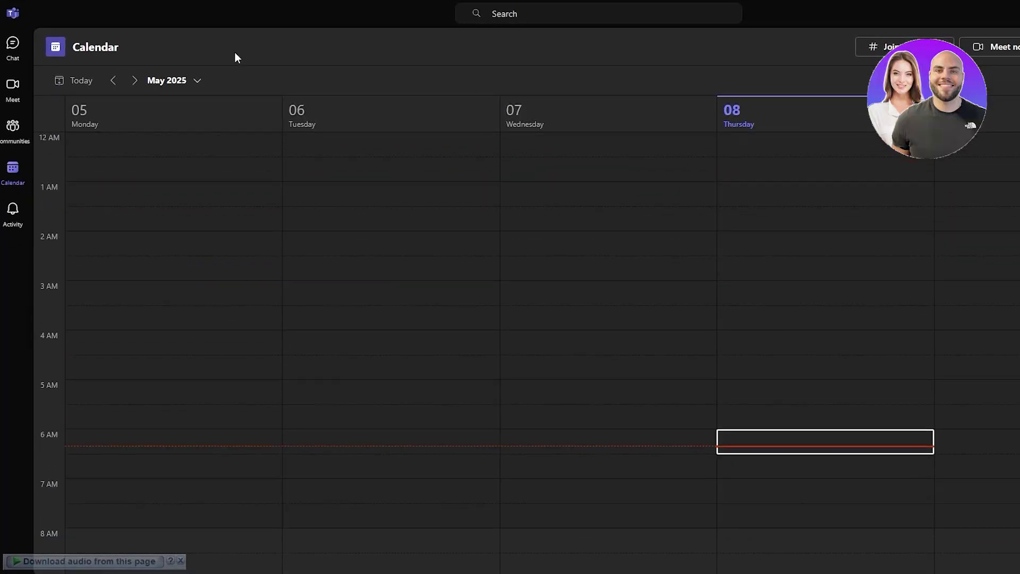
{"action": "scroll", "coordinate": [517, 271], "scroll_direction": "down", "scroll_amount": 6}
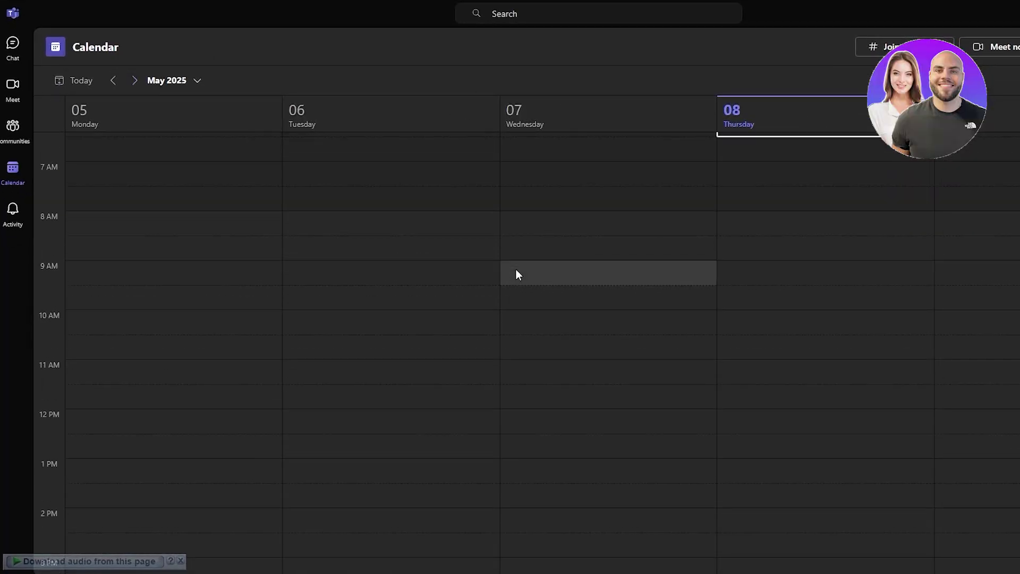
{"action": "scroll", "coordinate": [518, 273], "scroll_direction": "up", "scroll_amount": 6}
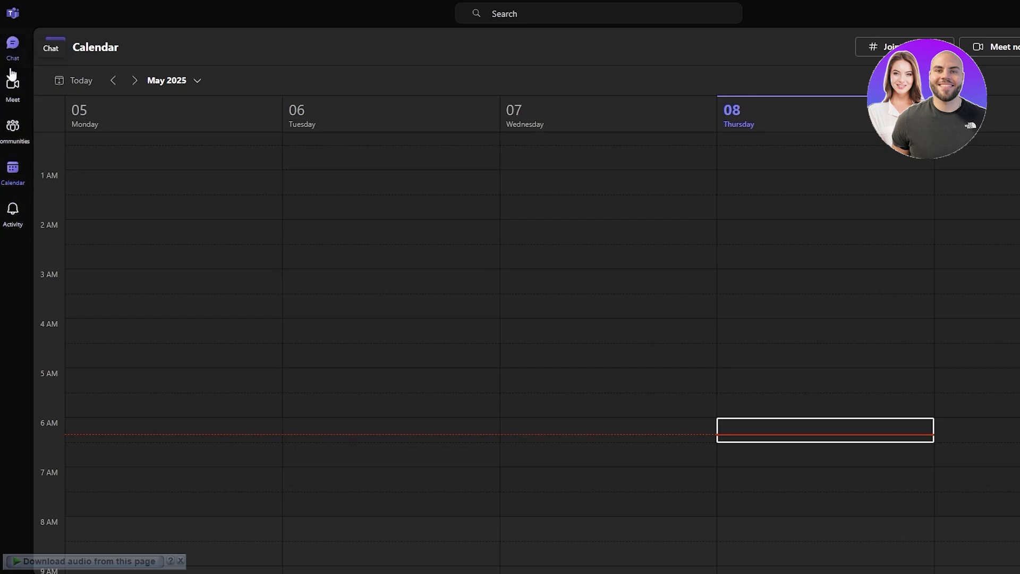
{"action": "left_click", "coordinate": [12, 86]}
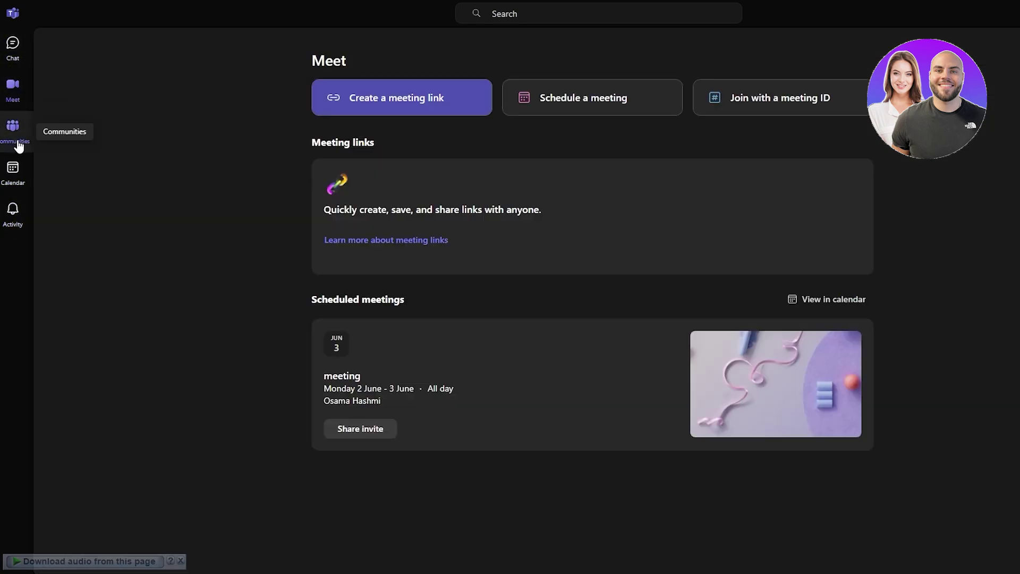
{"action": "left_click", "coordinate": [18, 144]}
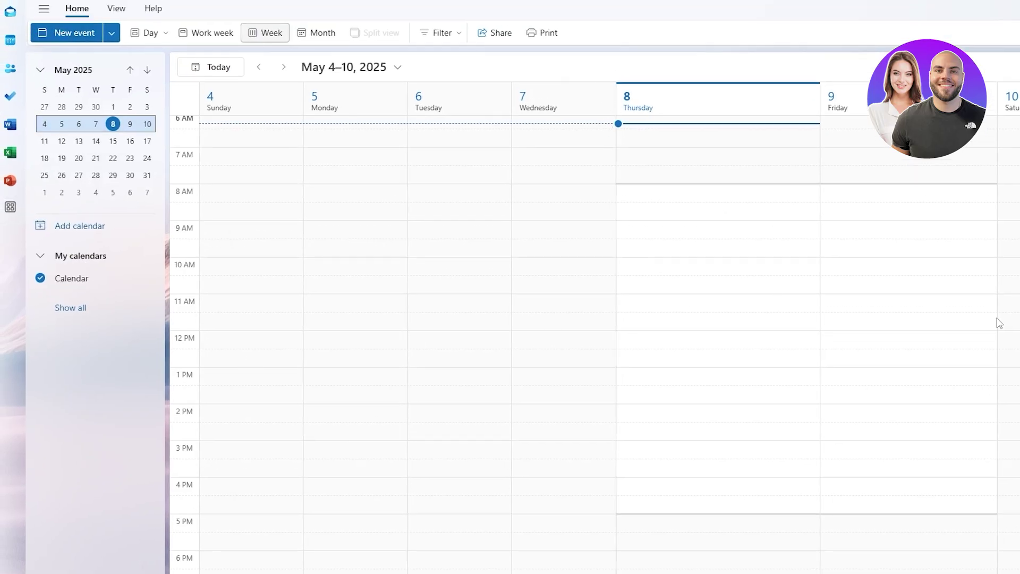
Switch the calendar to the May 2025 month view.
{"action": "left_click", "coordinate": [213, 37]}
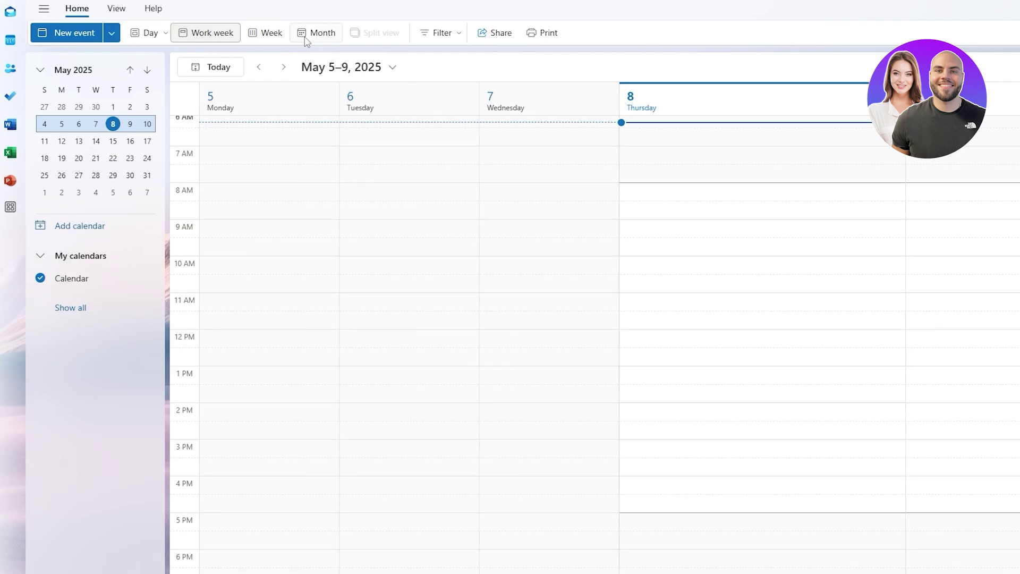
{"action": "left_click", "coordinate": [284, 37]}
{"action": "left_click", "coordinate": [298, 35]}
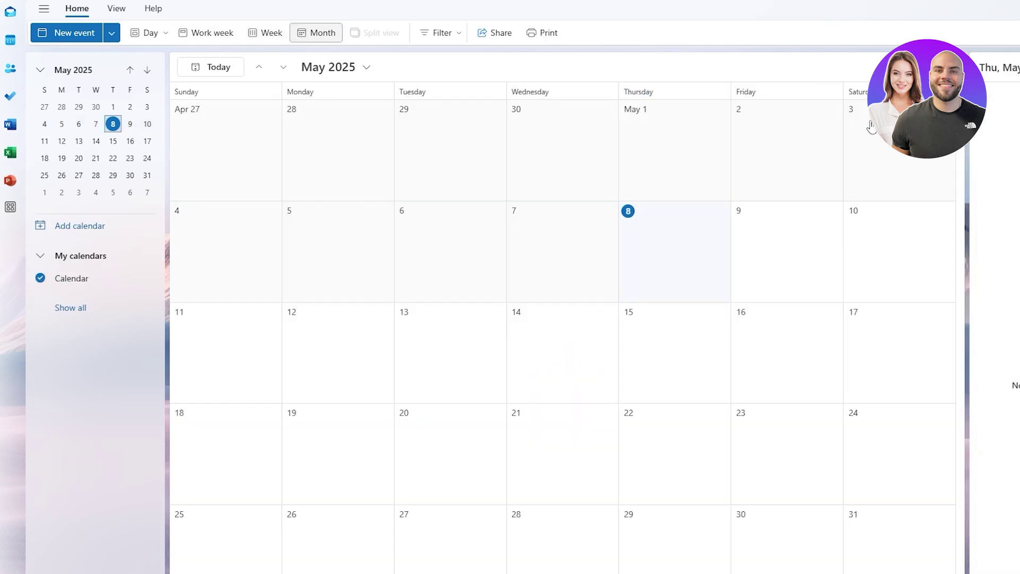
Open a new blank event form from the New event list and reposition its window.
{"action": "left_click", "coordinate": [87, 37]}
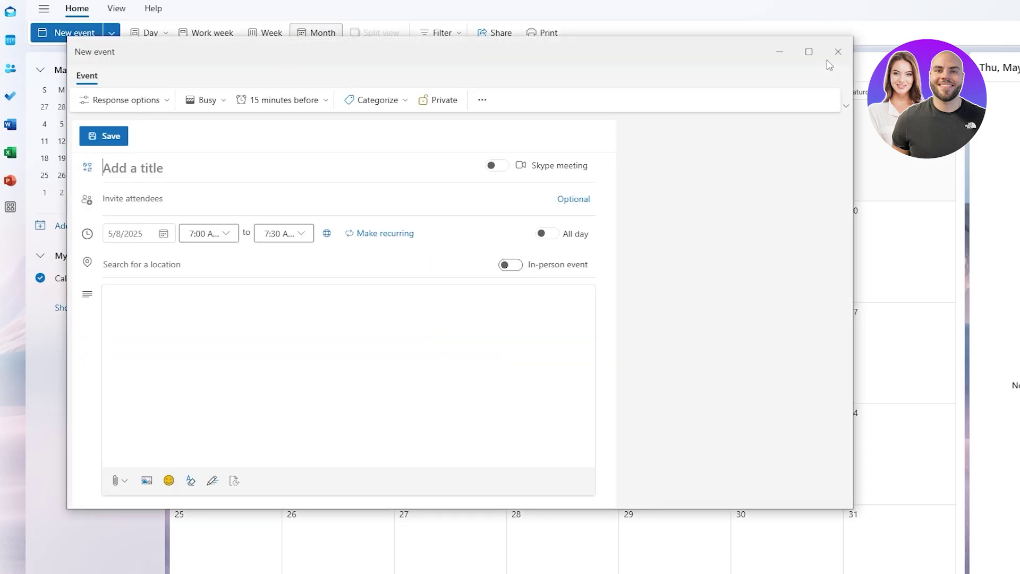
{"action": "key", "text": "Escape"}
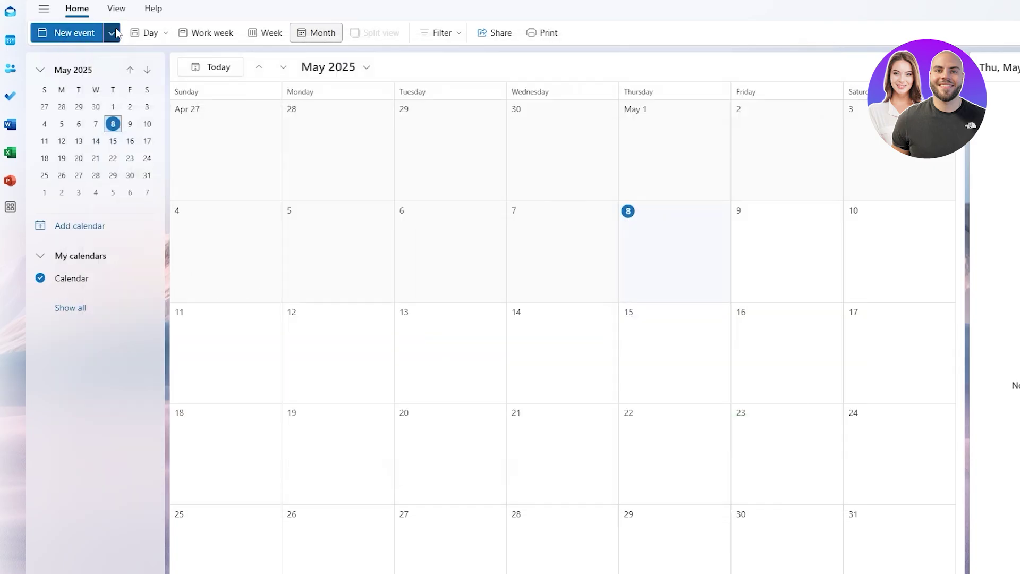
{"action": "left_click", "coordinate": [111, 33]}
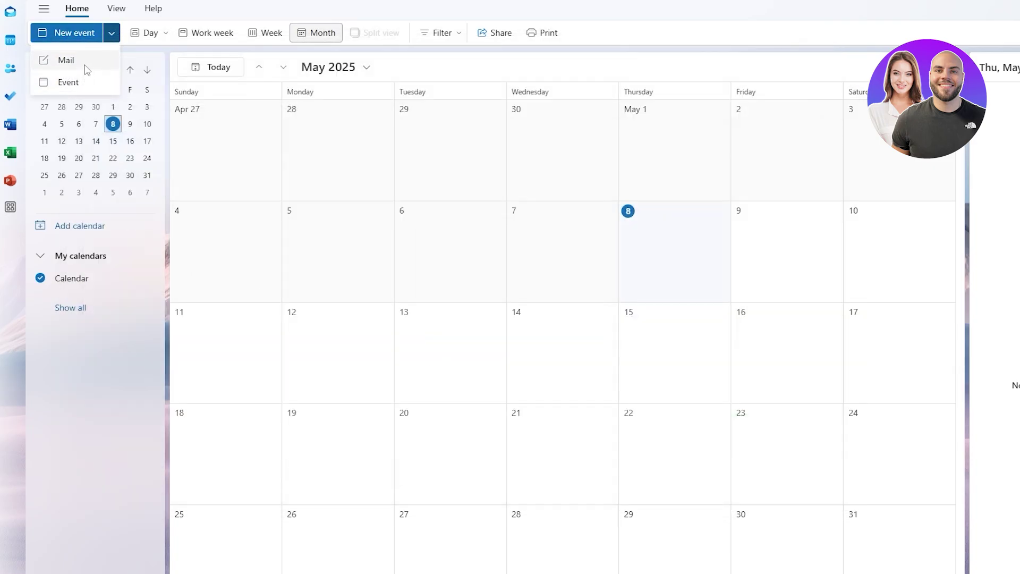
{"action": "left_click", "coordinate": [89, 34]}
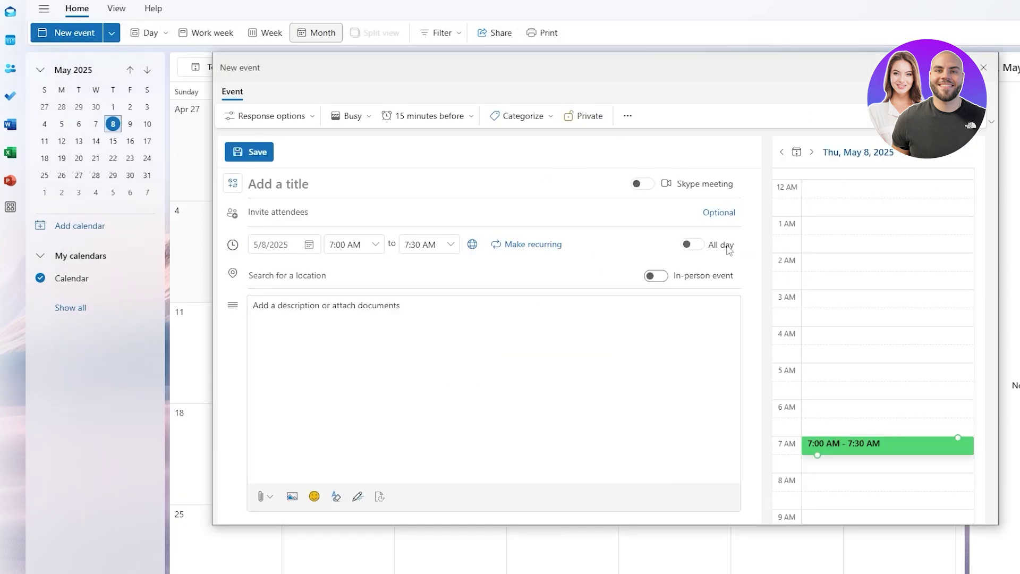
{"action": "left_click_drag", "start_coordinate": [448, 67], "coordinate": [429, 57]}
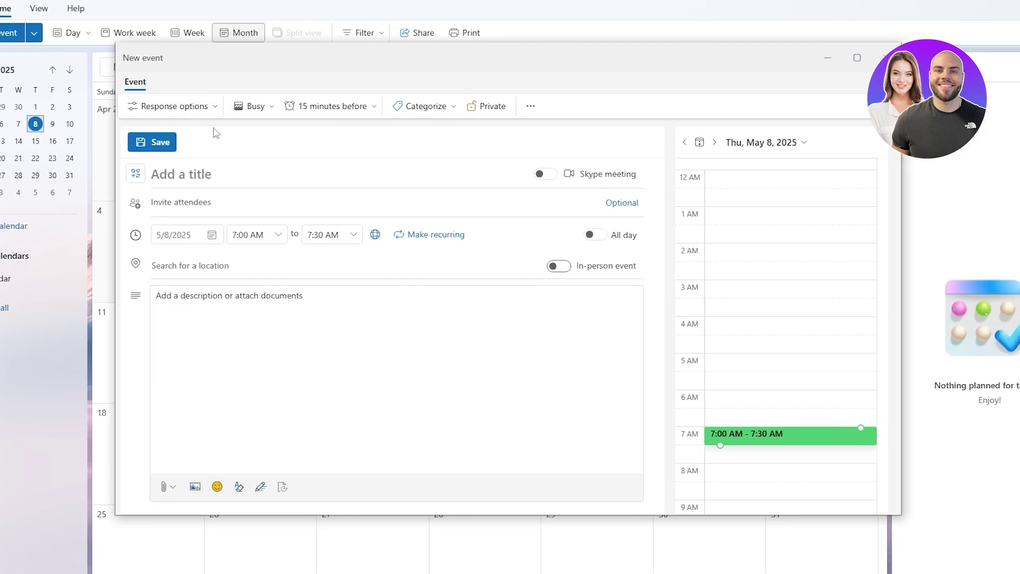
Review the response, availability and reminder options without changing them.
{"action": "left_click", "coordinate": [215, 106]}
{"action": "left_click", "coordinate": [214, 107]}
{"action": "left_click", "coordinate": [268, 106]}
{"action": "left_click", "coordinate": [269, 106]}
{"action": "left_click", "coordinate": [359, 107]}
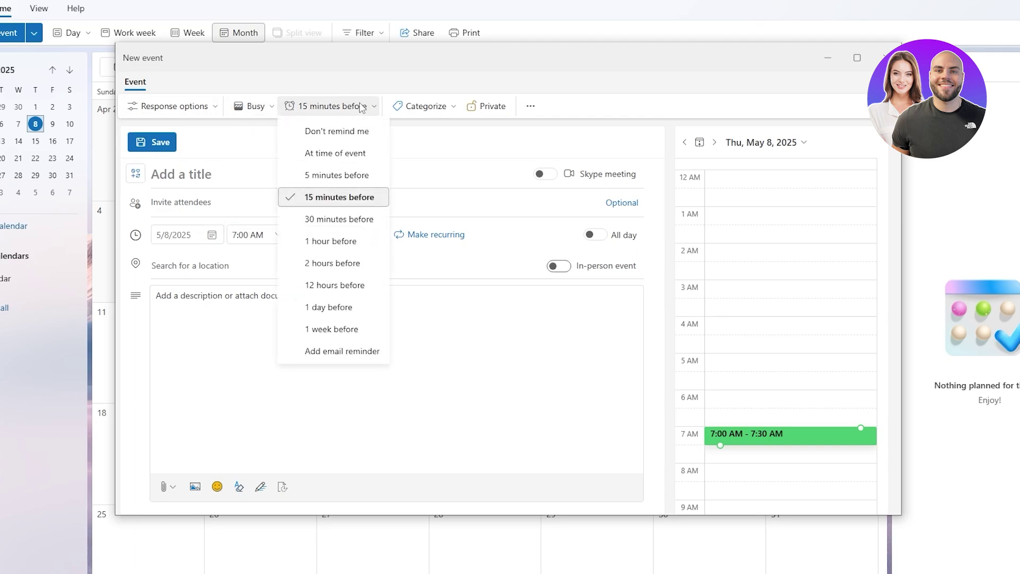
{"action": "left_click", "coordinate": [360, 106]}
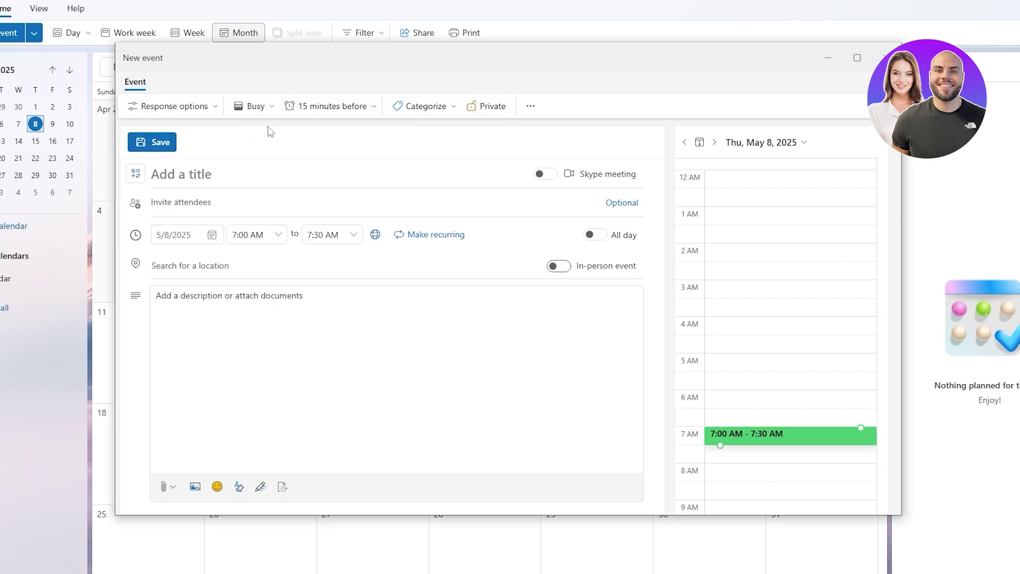
Move the draft event from 7:00–7:30 AM to 7:30–8:00 AM on 5/8/2025.
{"action": "left_click", "coordinate": [173, 170]}
{"action": "left_click", "coordinate": [162, 296]}
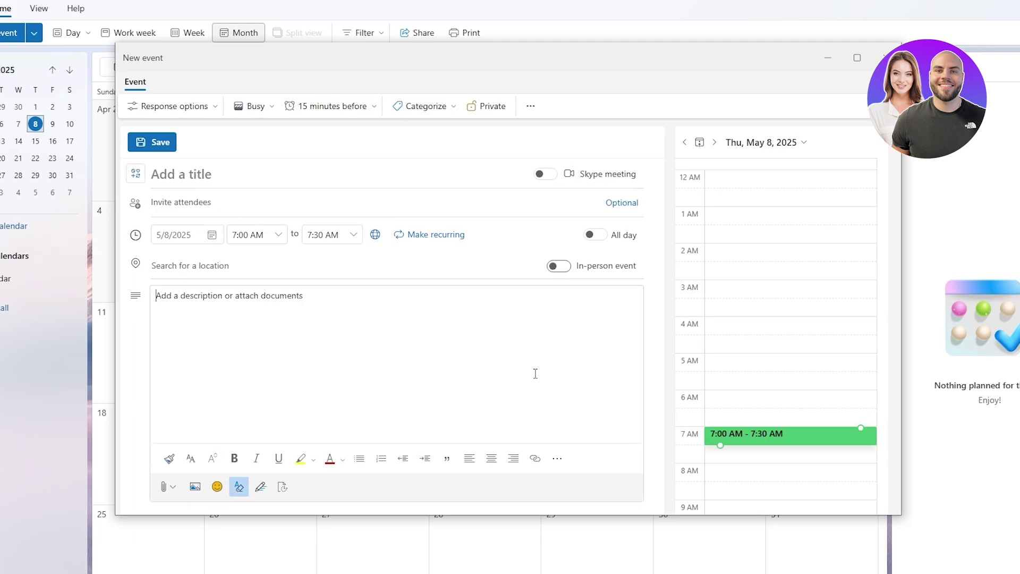
{"action": "scroll", "coordinate": [847, 371], "scroll_direction": "down", "scroll_amount": 3}
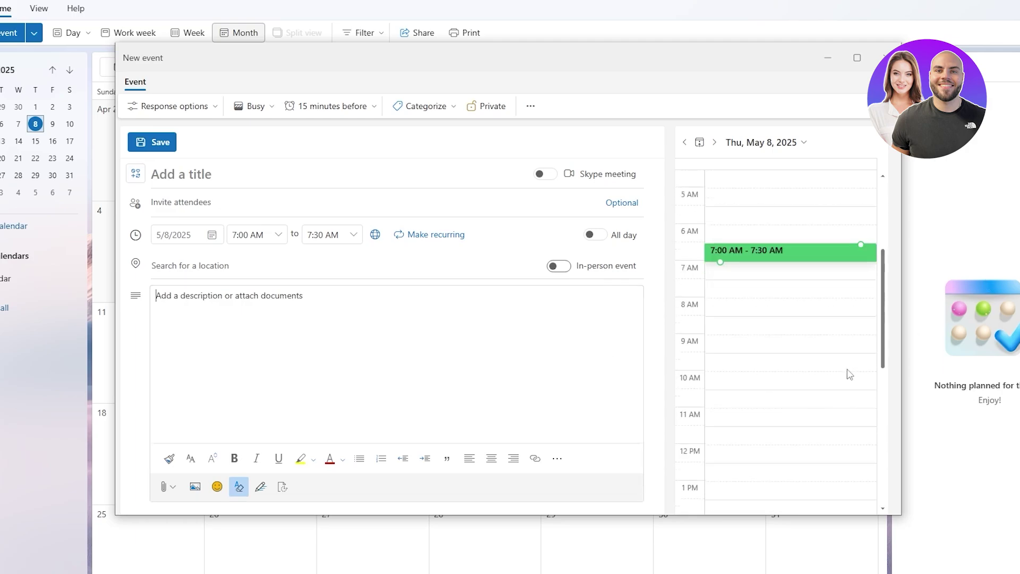
{"action": "left_click_drag", "start_coordinate": [828, 258], "coordinate": [798, 267]}
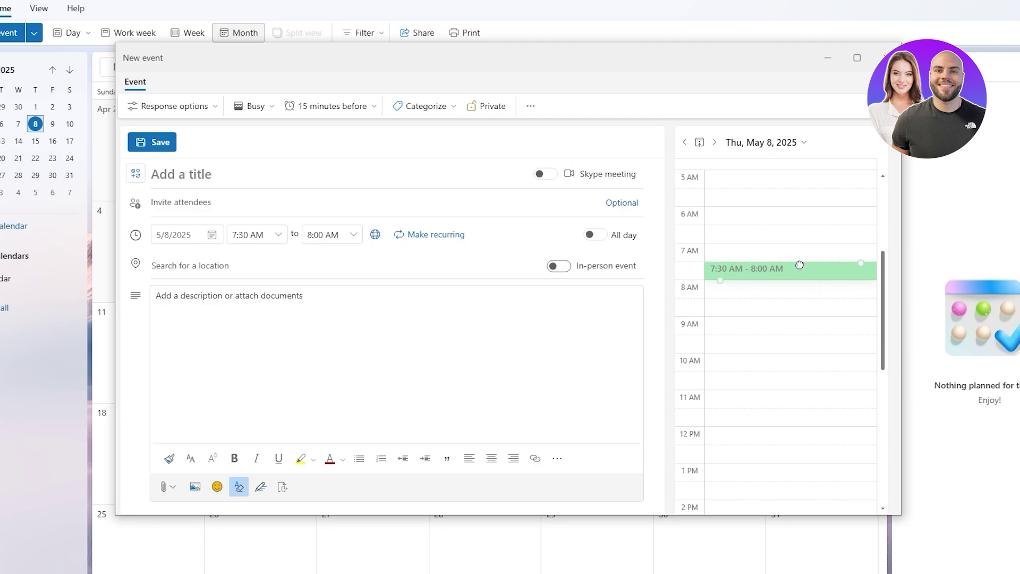
Set the event to Friday 5/9/2025, starting 4:00 PM and ending 5:00 PM.
{"action": "left_click", "coordinate": [209, 234]}
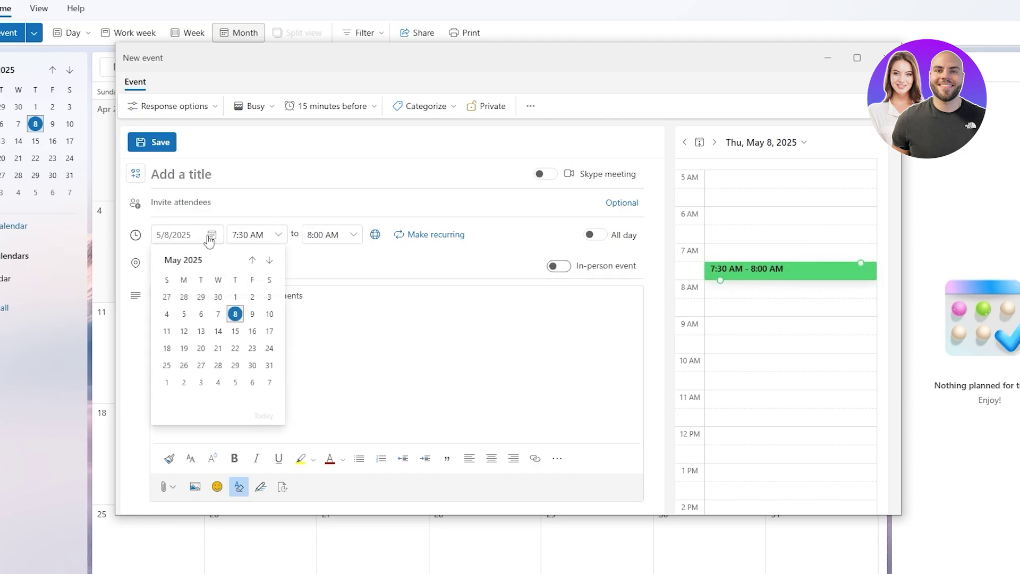
{"action": "left_click", "coordinate": [253, 316]}
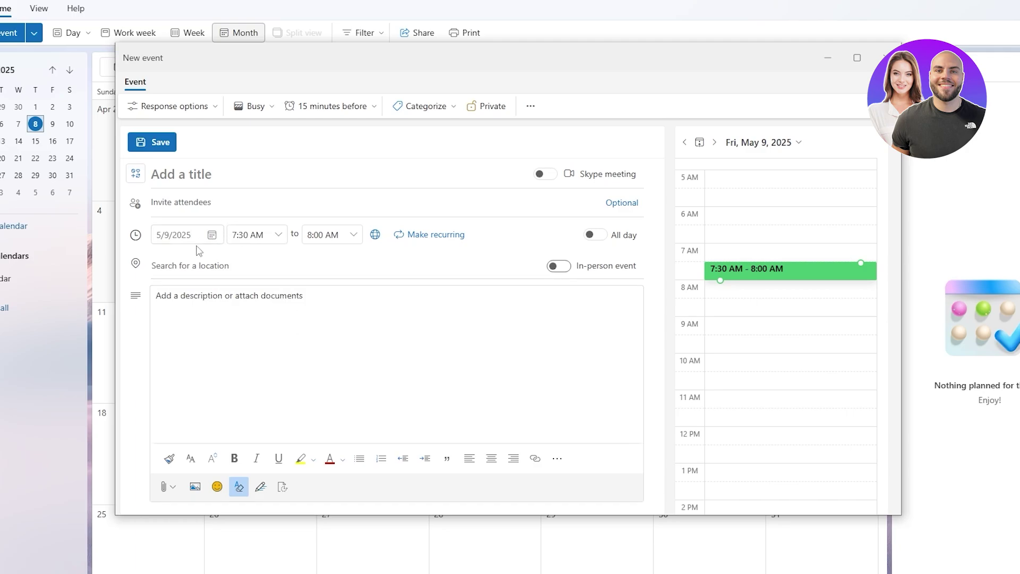
{"action": "left_click", "coordinate": [277, 234]}
{"action": "scroll", "coordinate": [278, 305], "scroll_direction": "down", "scroll_amount": 4}
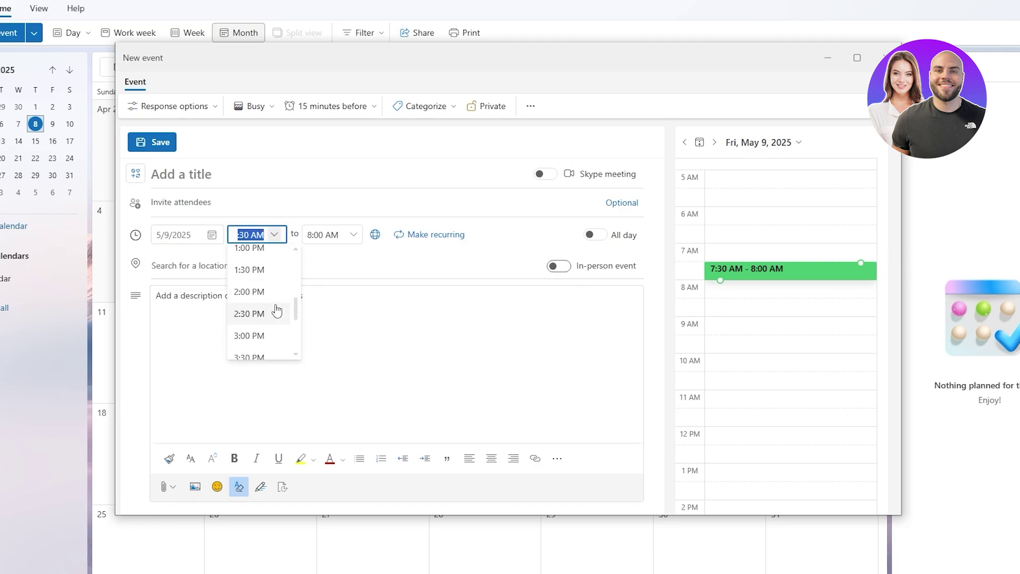
{"action": "left_click", "coordinate": [267, 323]}
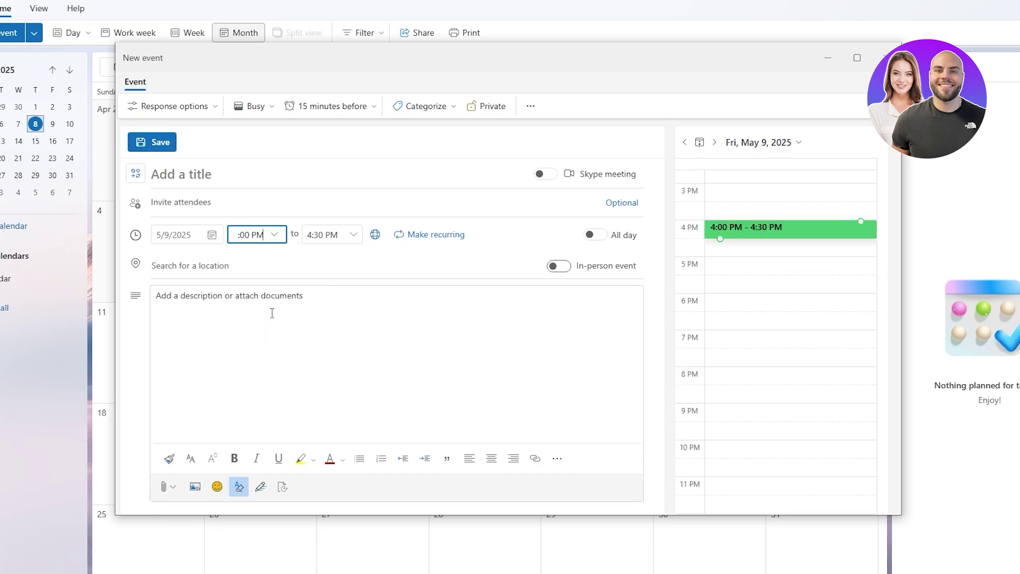
{"action": "left_click", "coordinate": [349, 235]}
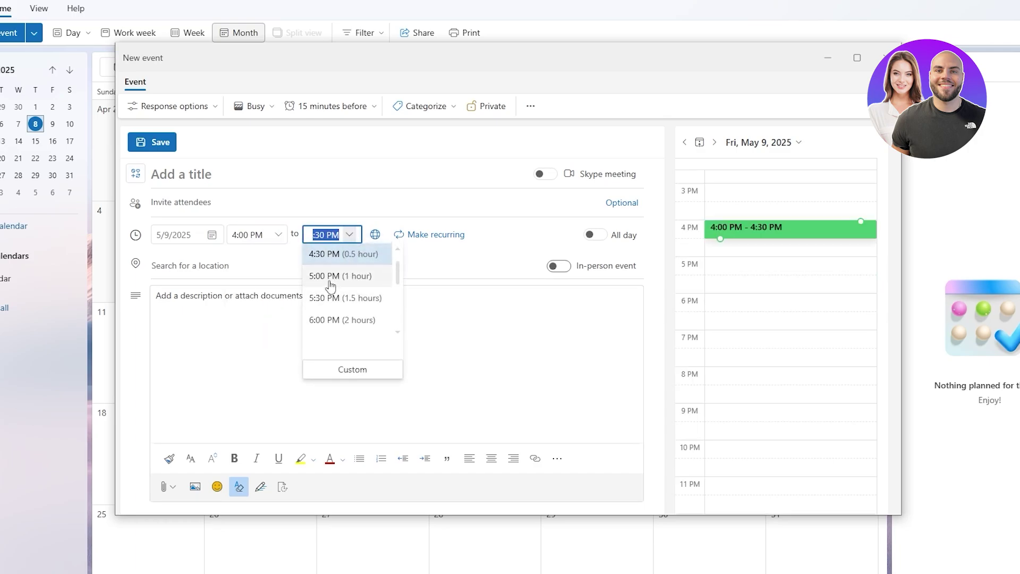
{"action": "left_click", "coordinate": [330, 279]}
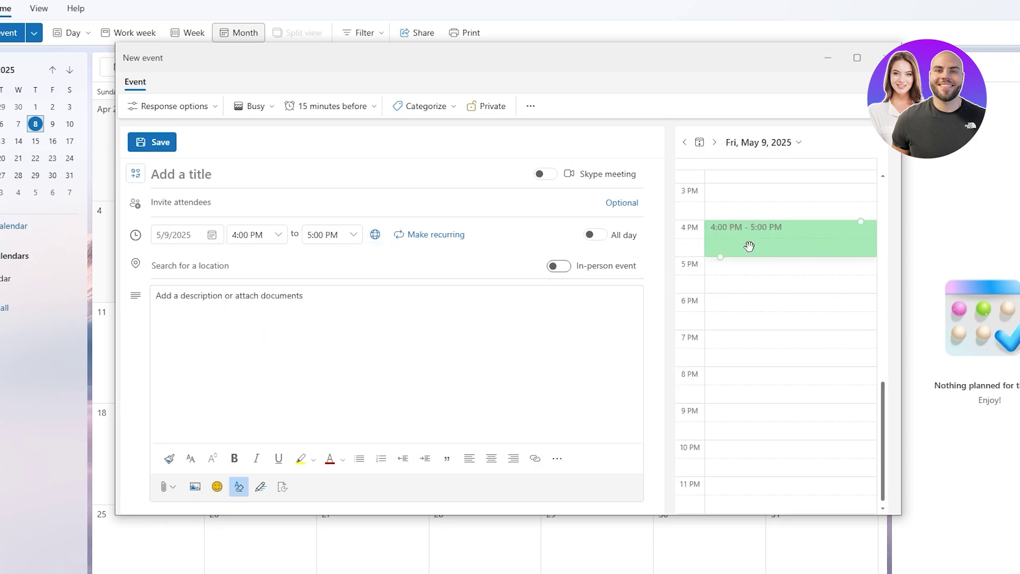
Keep the event shown as Busy and assign it the Red category.
{"action": "left_click", "coordinate": [171, 106]}
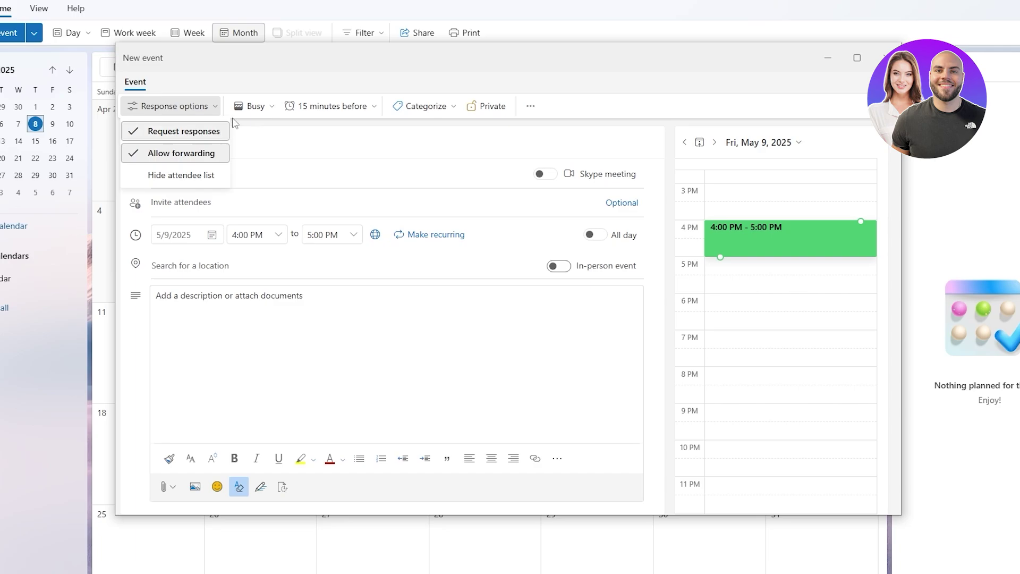
{"action": "left_click", "coordinate": [258, 107]}
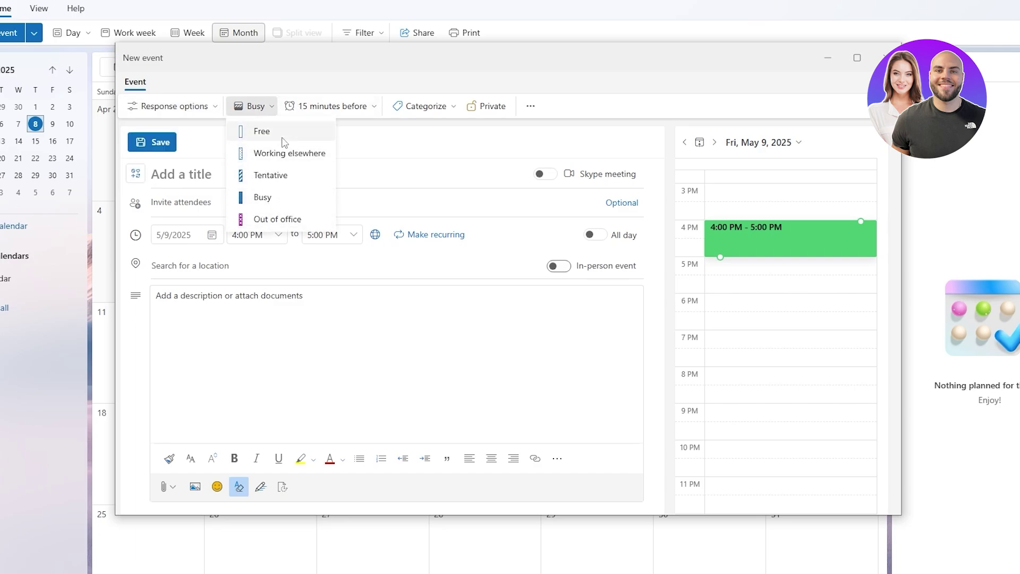
{"action": "left_click", "coordinate": [261, 197]}
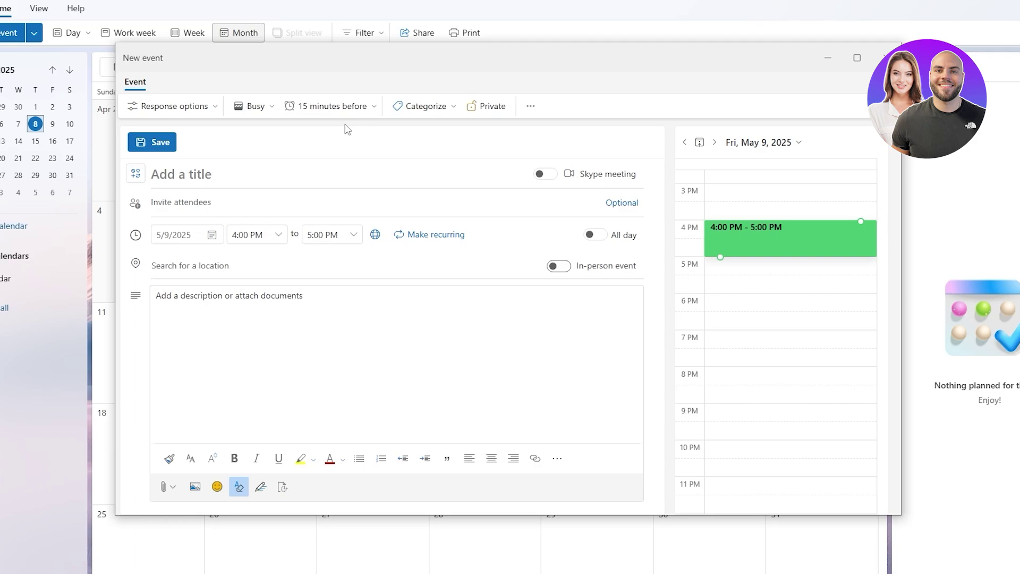
{"action": "left_click", "coordinate": [407, 112]}
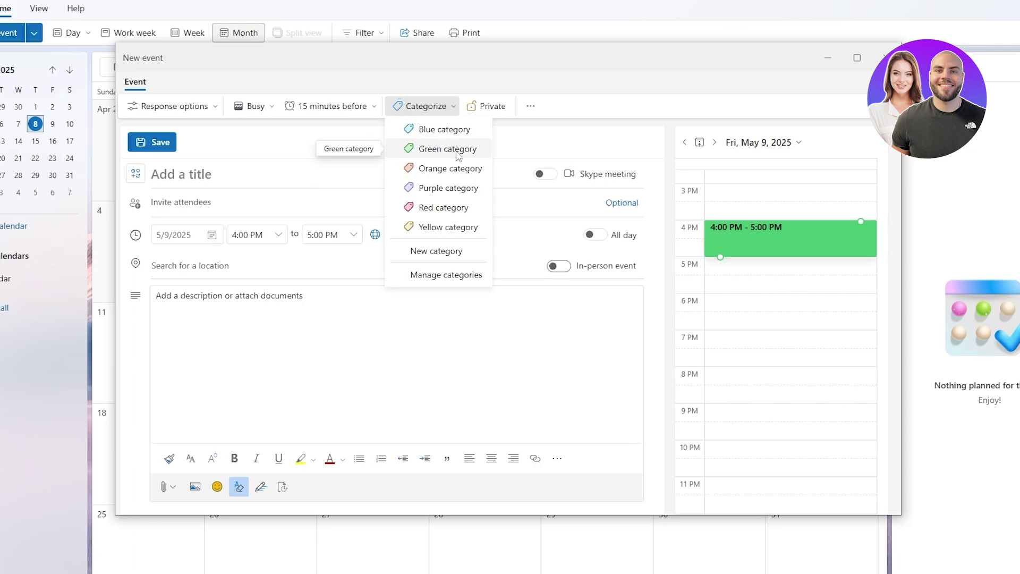
{"action": "left_click", "coordinate": [436, 207]}
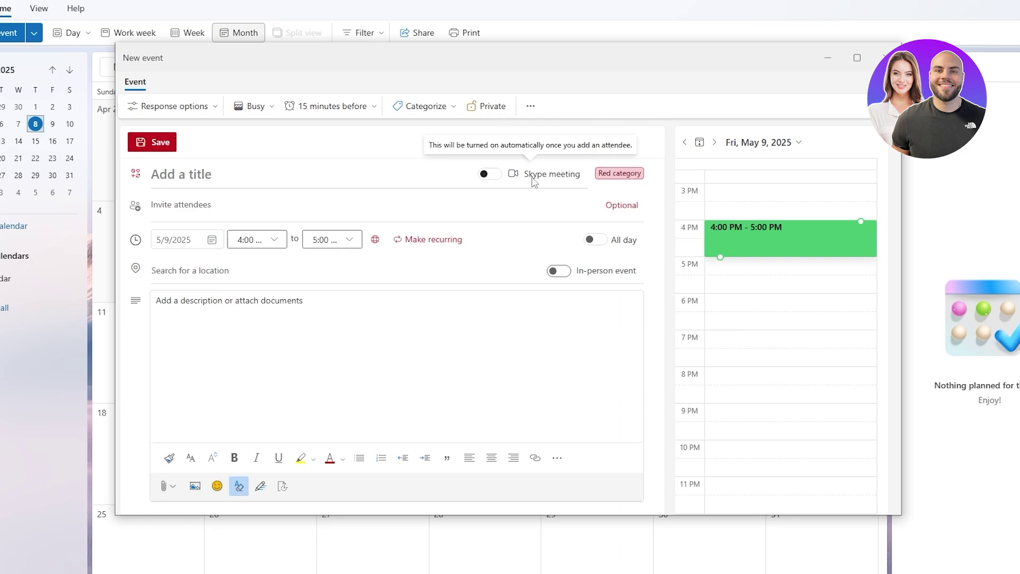
Turn Skype meeting on and dismiss the suggested attendee contacts.
{"action": "left_click", "coordinate": [485, 177]}
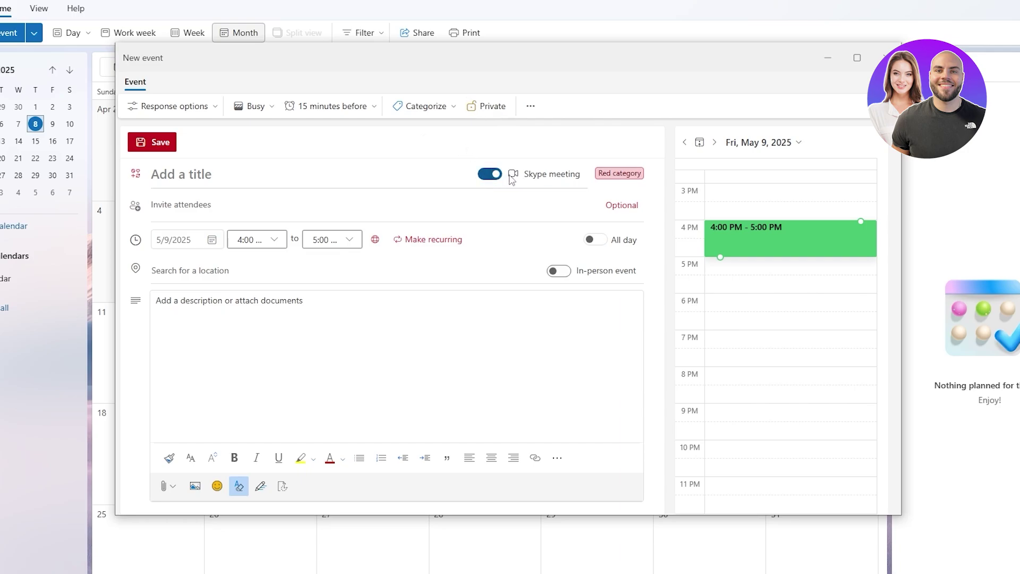
{"action": "left_click", "coordinate": [490, 175]}
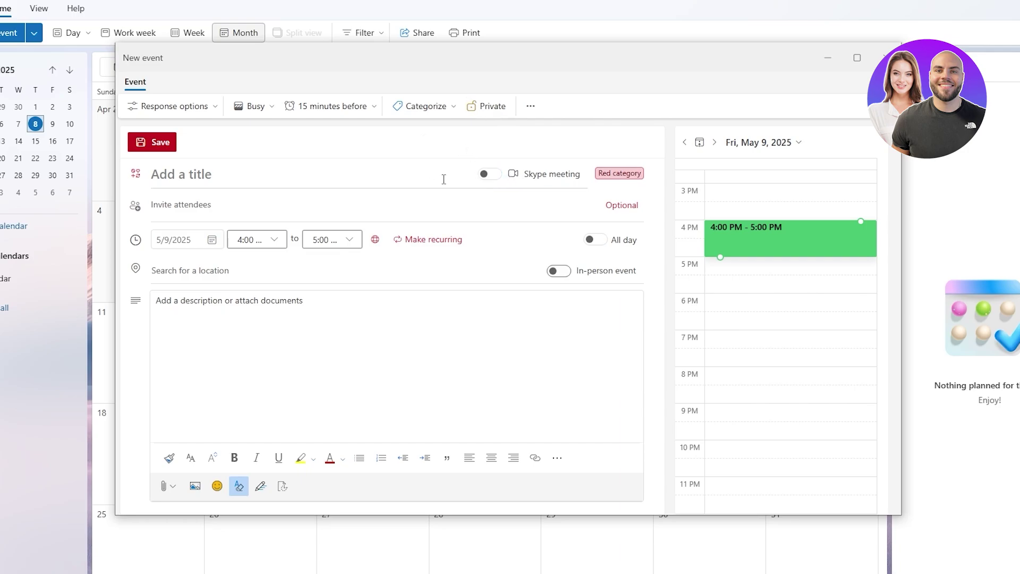
{"action": "left_click", "coordinate": [493, 176]}
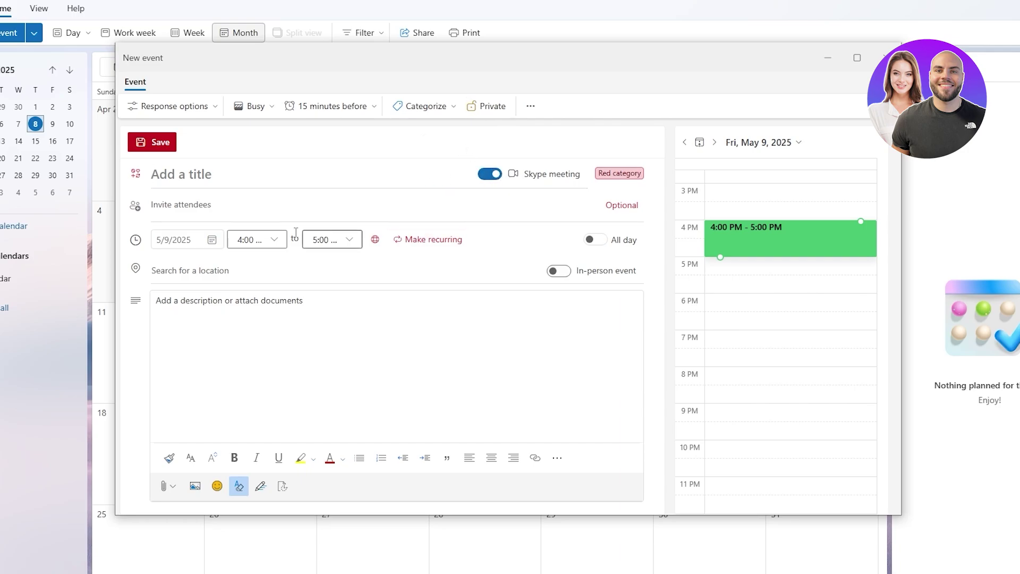
{"action": "left_click", "coordinate": [154, 204]}
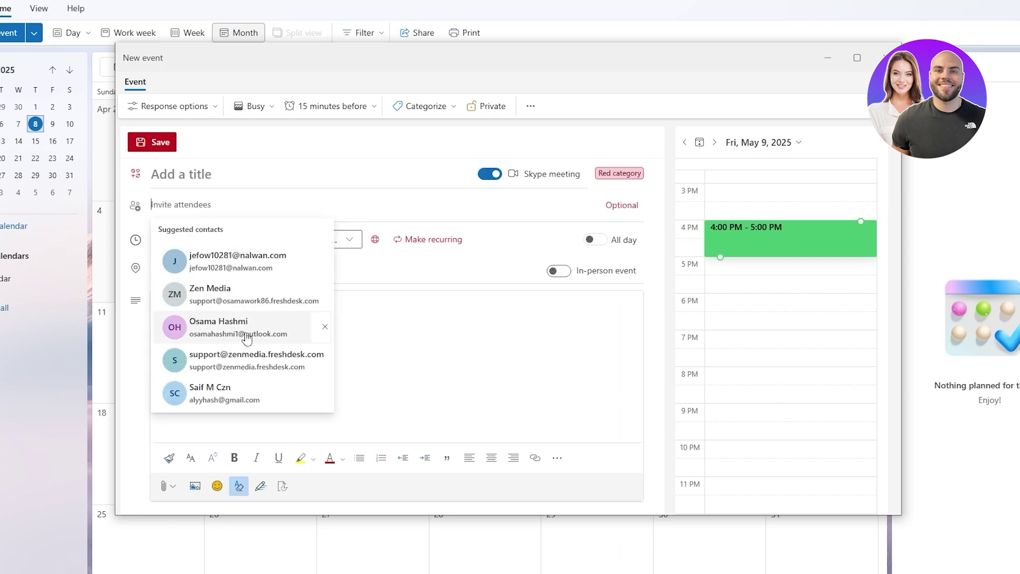
{"action": "left_click", "coordinate": [280, 193]}
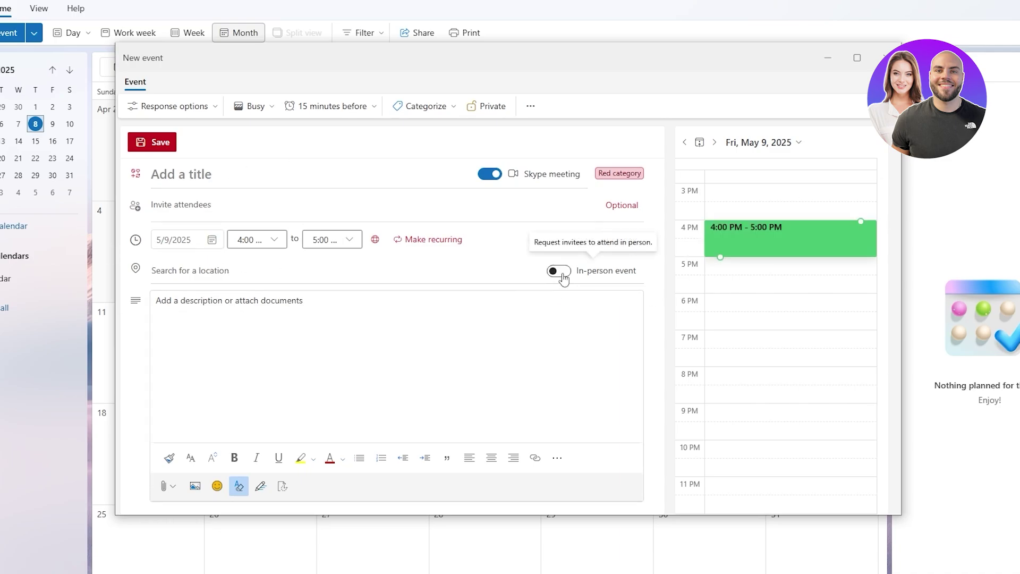
Toggle In-person event on and back off, leaving the location field active.
{"action": "left_click", "coordinate": [273, 273]}
{"action": "left_click", "coordinate": [562, 272]}
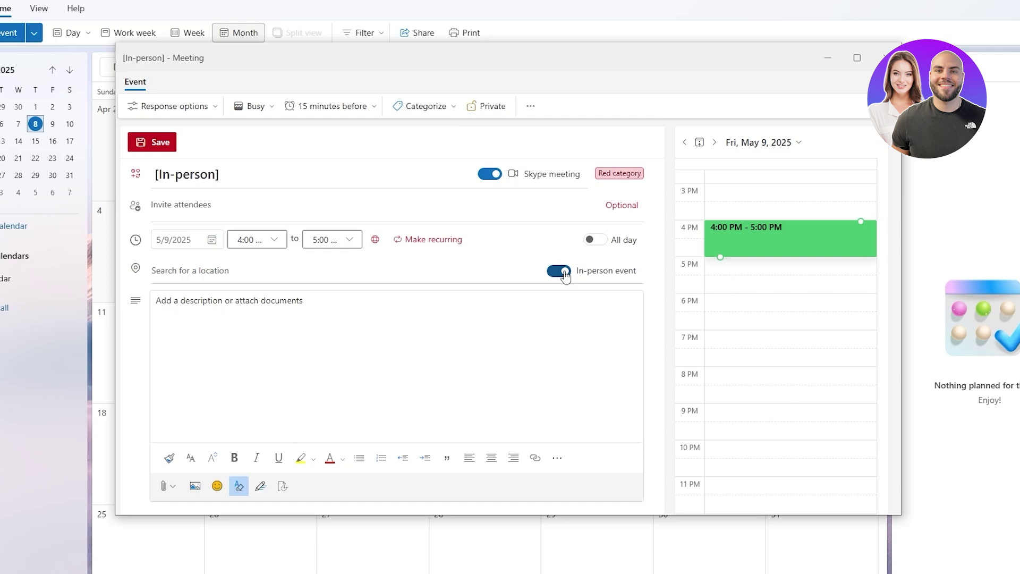
{"action": "left_click", "coordinate": [562, 273]}
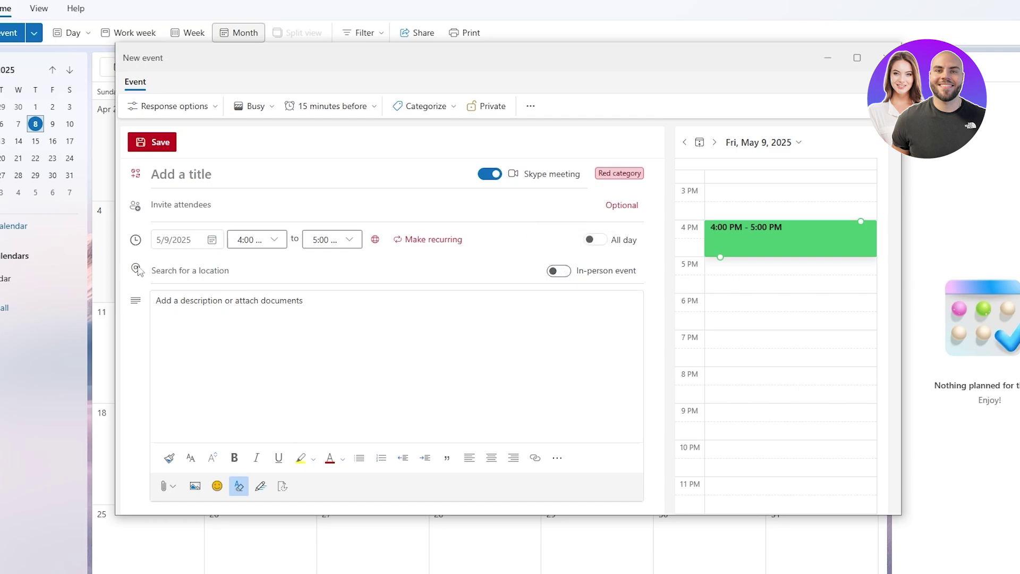
{"action": "left_click", "coordinate": [175, 270]}
Clear the 'tea' location text and title the event 'YouTube Meeting'.
{"action": "type", "text": "tea"}
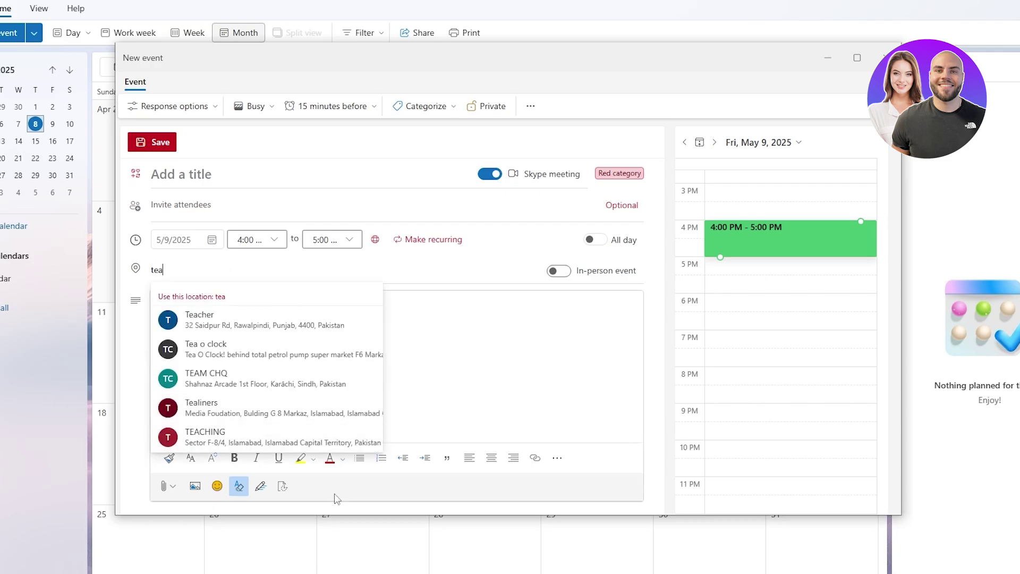
{"action": "key", "text": "BackSpace"}
{"action": "key", "text": "BackSpace"}
{"action": "key", "text": "BackSpace"}
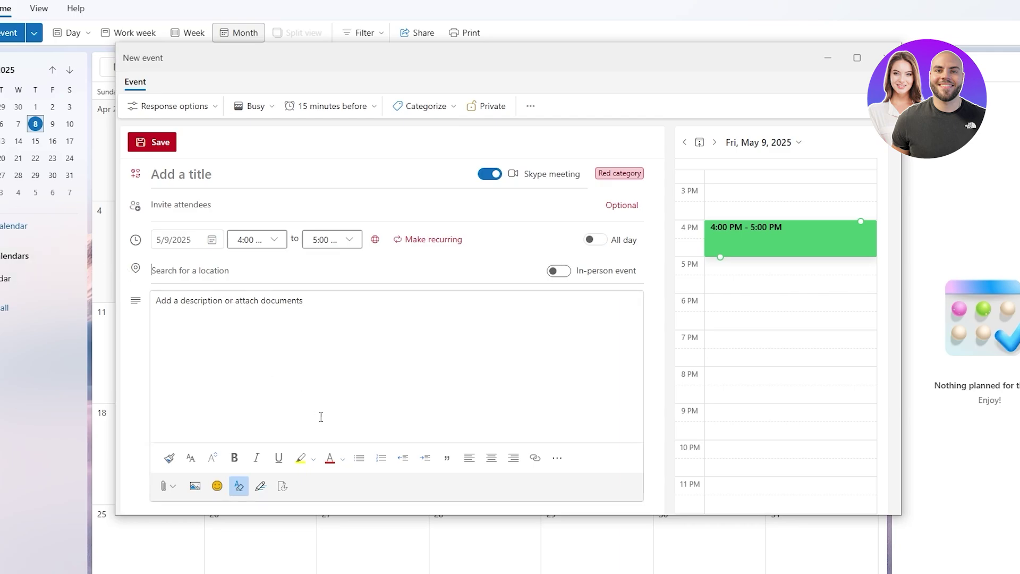
{"action": "left_click", "coordinate": [261, 170]}
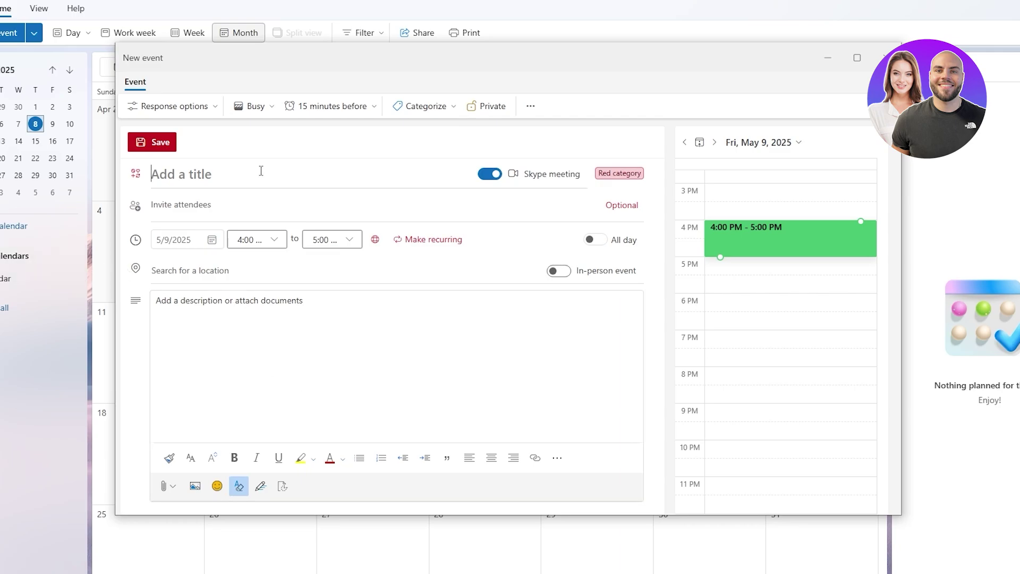
{"action": "type", "text": "YouTube Meeting"}
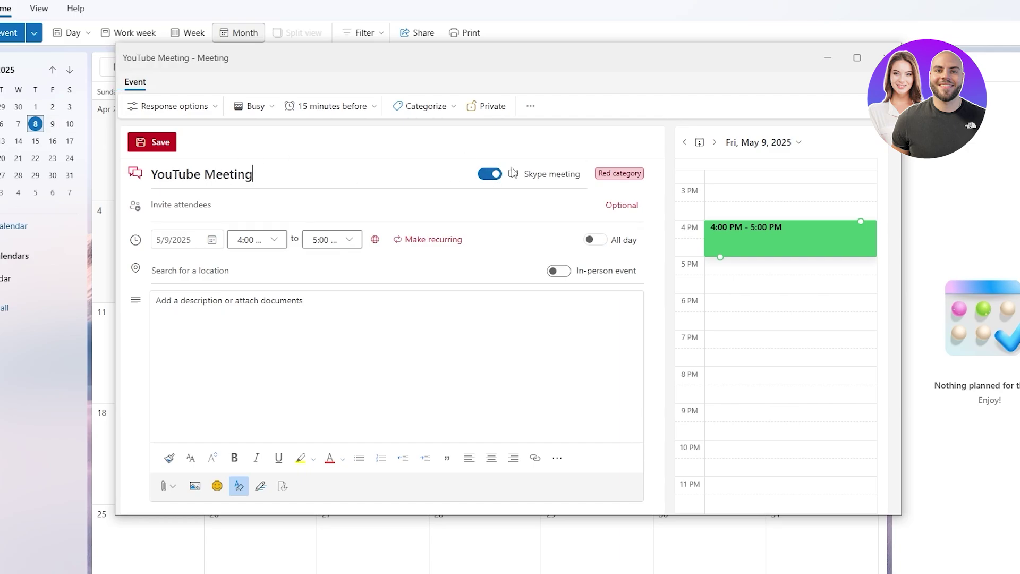
Switch Skype meeting off and check the response options before entering the description.
{"action": "left_click", "coordinate": [504, 174]}
{"action": "left_click", "coordinate": [209, 107]}
{"action": "left_click", "coordinate": [139, 129]}
{"action": "left_click", "coordinate": [228, 314]}
Attach business plan.png from Pictures and save the YouTube Meeting to Friday, May 9.
{"action": "left_click", "coordinate": [172, 488]}
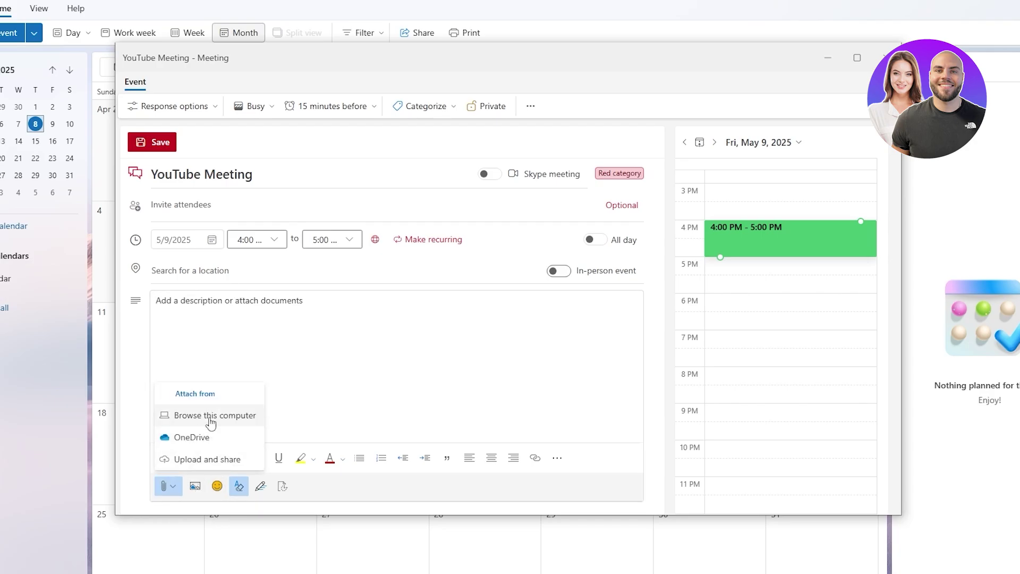
{"action": "left_click", "coordinate": [253, 461]}
{"action": "left_click", "coordinate": [165, 177]}
{"action": "left_click", "coordinate": [400, 167]}
{"action": "double_click", "coordinate": [400, 167]}
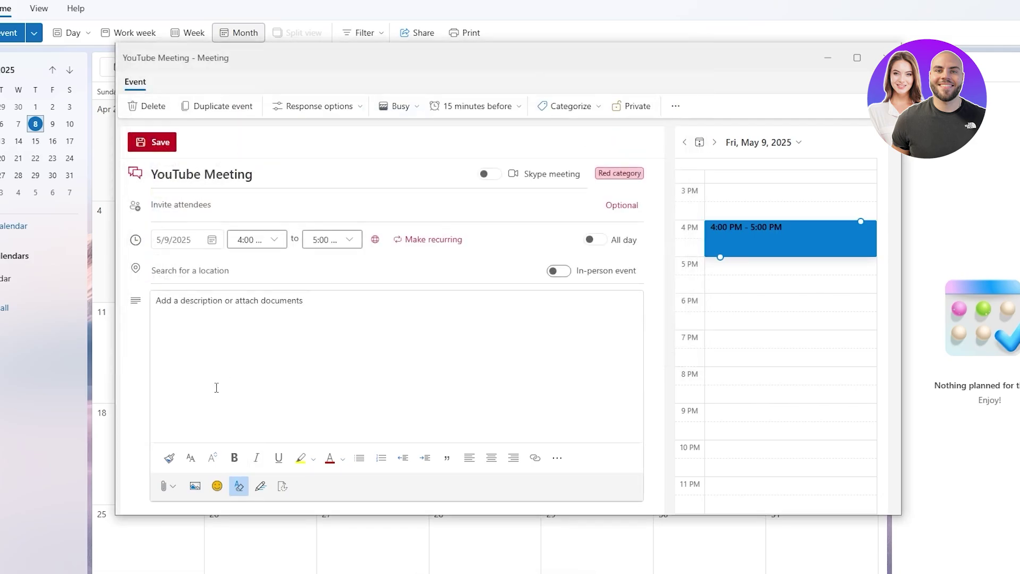
{"action": "left_click", "coordinate": [529, 320]}
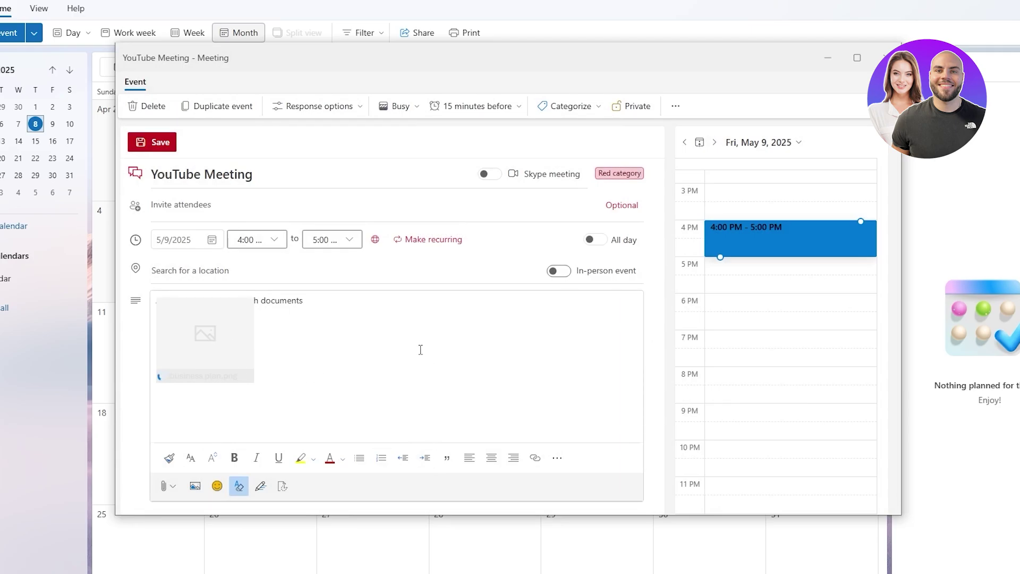
{"action": "left_click", "coordinate": [161, 145]}
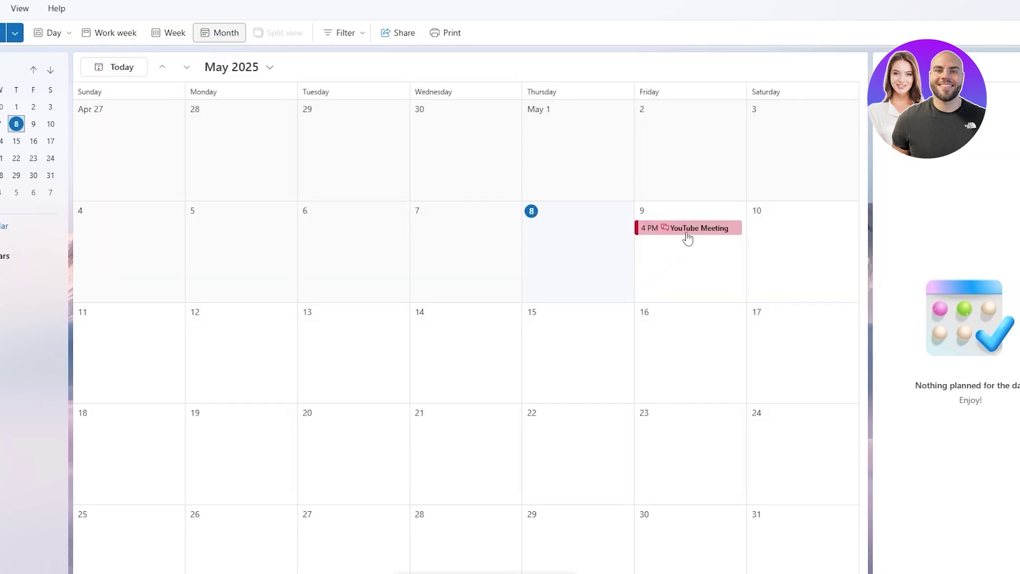
View the YouTube Meeting's details on May 9, then close the popup and new-event panel.
{"action": "left_click", "coordinate": [676, 231]}
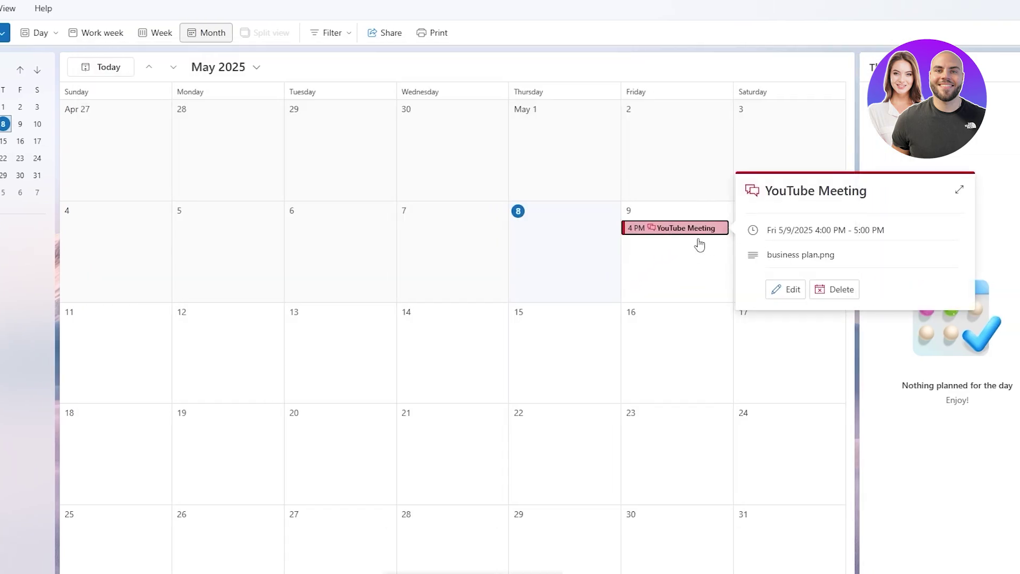
{"action": "left_click", "coordinate": [662, 271]}
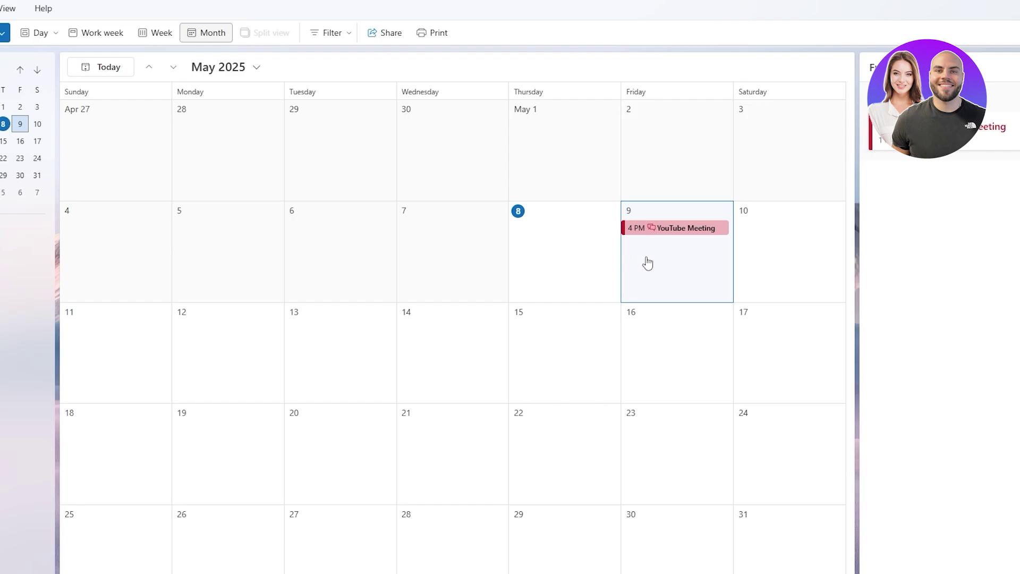
{"action": "left_click", "coordinate": [648, 263]}
{"action": "key", "text": "Escape"}
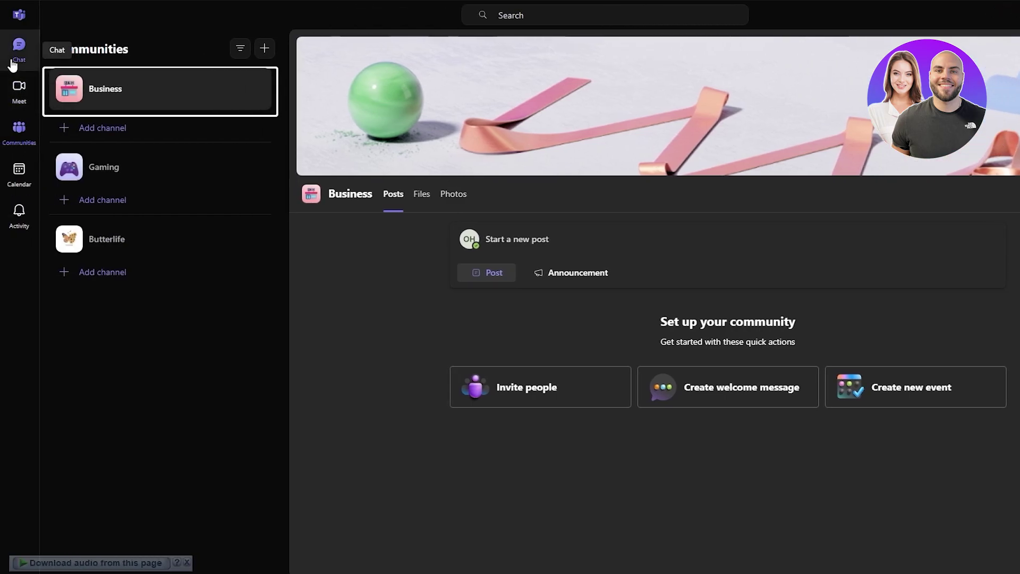
Open Friday May 9's YouTube Meeting from the week calendar in its edit form.
{"action": "left_click", "coordinate": [19, 169]}
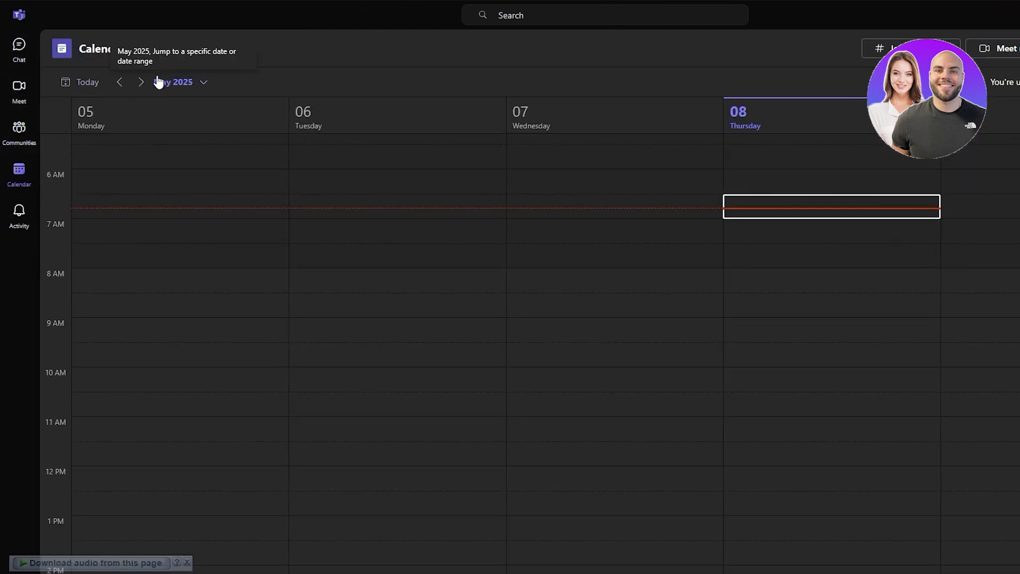
{"action": "left_click", "coordinate": [1010, 155]}
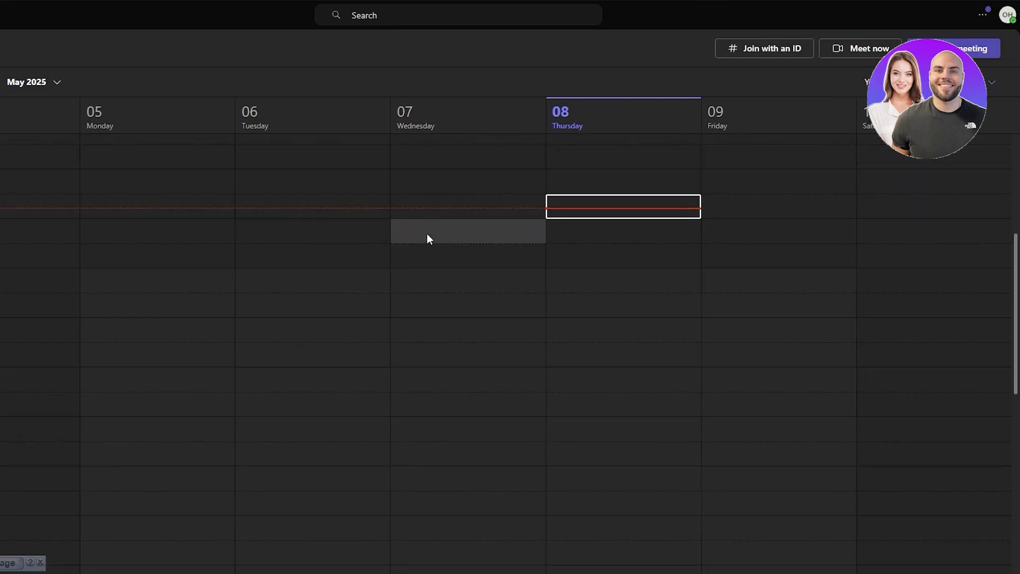
{"action": "scroll", "coordinate": [772, 245], "scroll_direction": "down", "scroll_amount": 5}
{"action": "scroll", "coordinate": [767, 229], "scroll_direction": "down", "scroll_amount": 1}
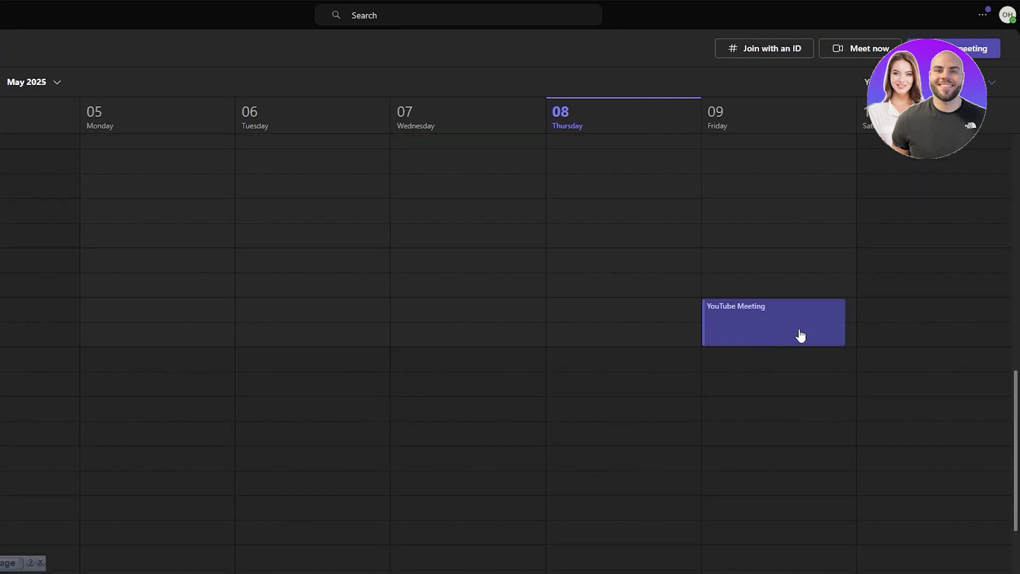
{"action": "left_click", "coordinate": [771, 331]}
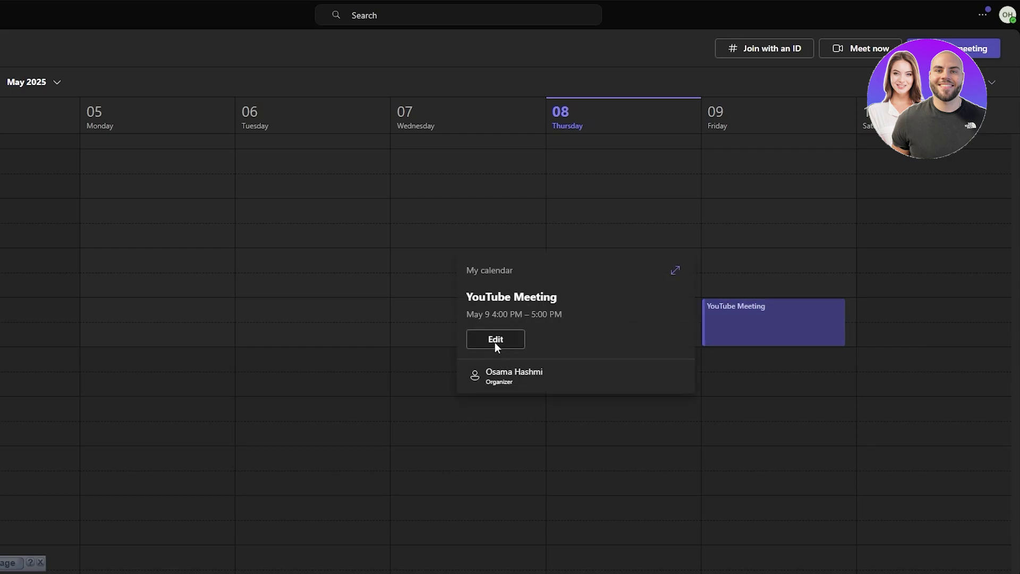
{"action": "left_click", "coordinate": [495, 342]}
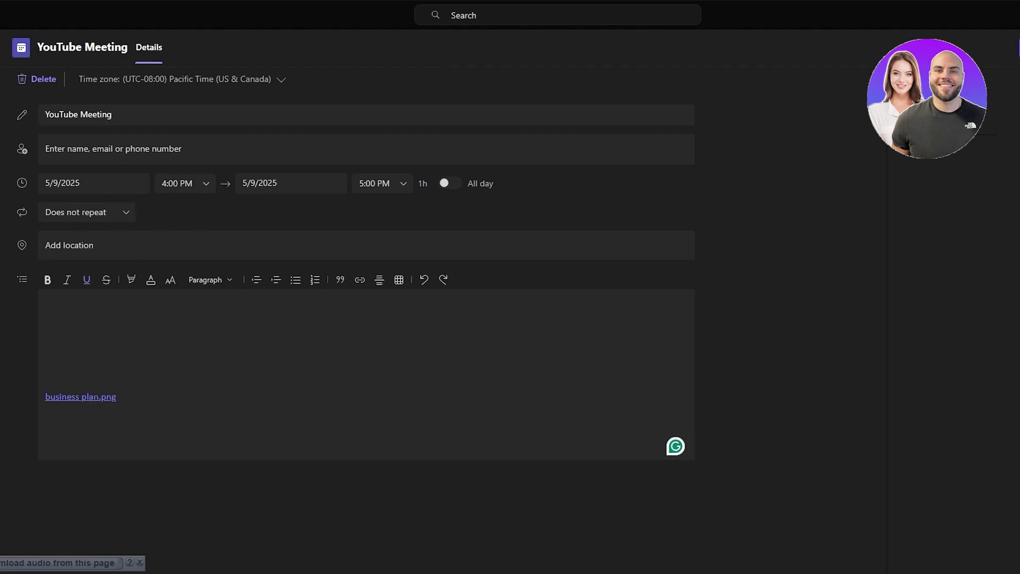
Check the organizer's contact details on the profile card, then click into the meeting description.
{"action": "left_click", "coordinate": [909, 114]}
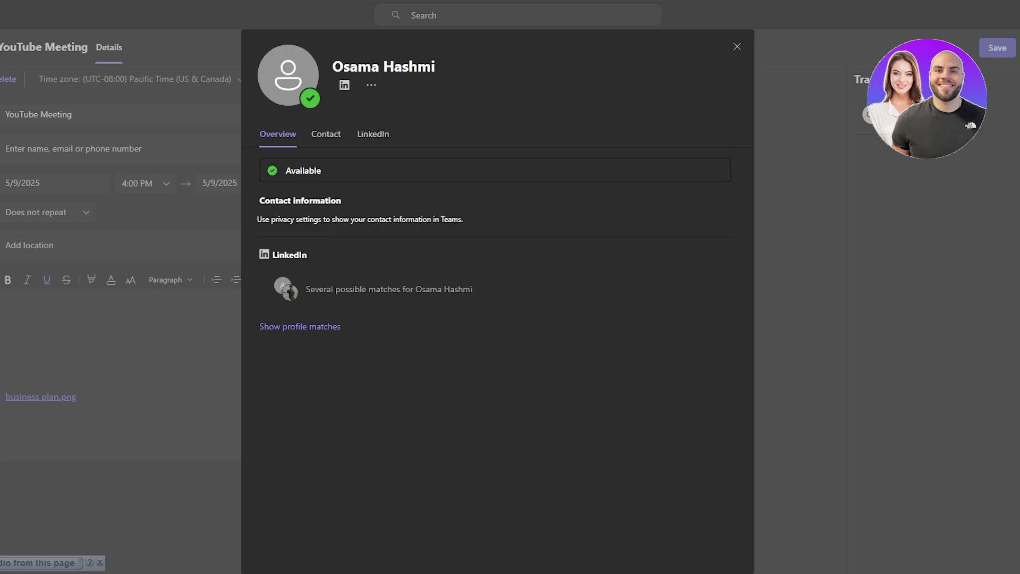
{"action": "left_click", "coordinate": [334, 135]}
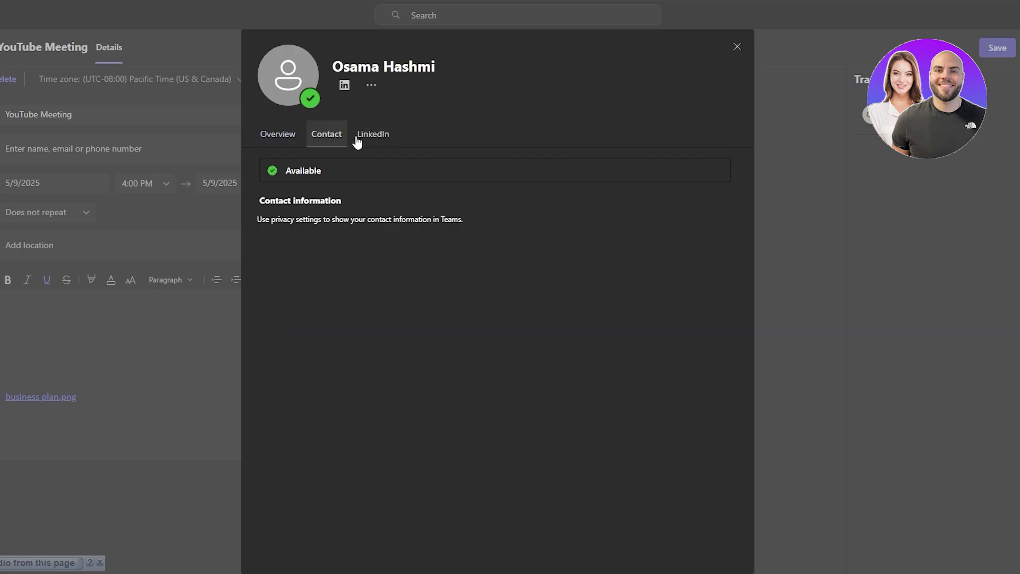
{"action": "left_click", "coordinate": [281, 137]}
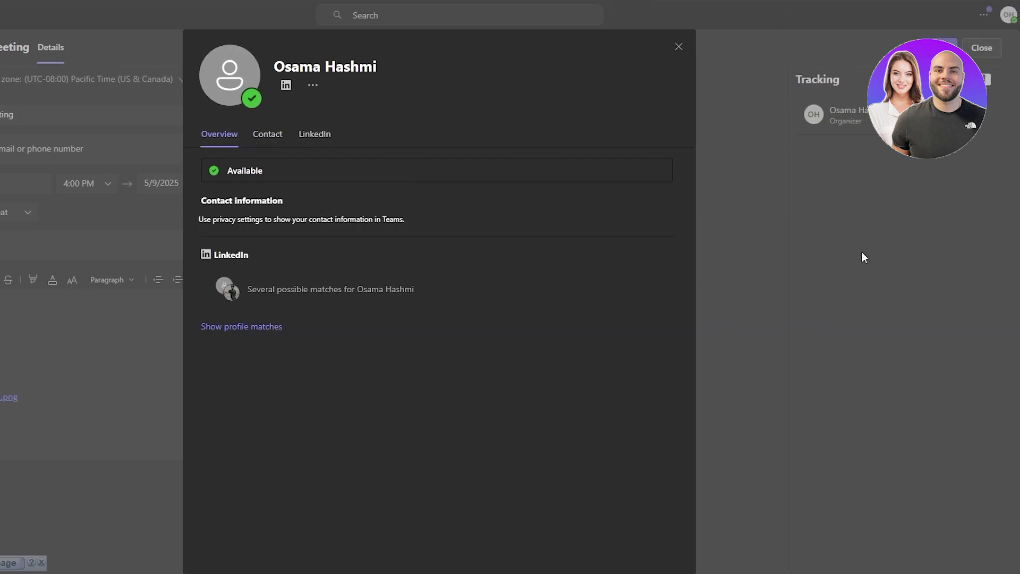
{"action": "left_click", "coordinate": [920, 252]}
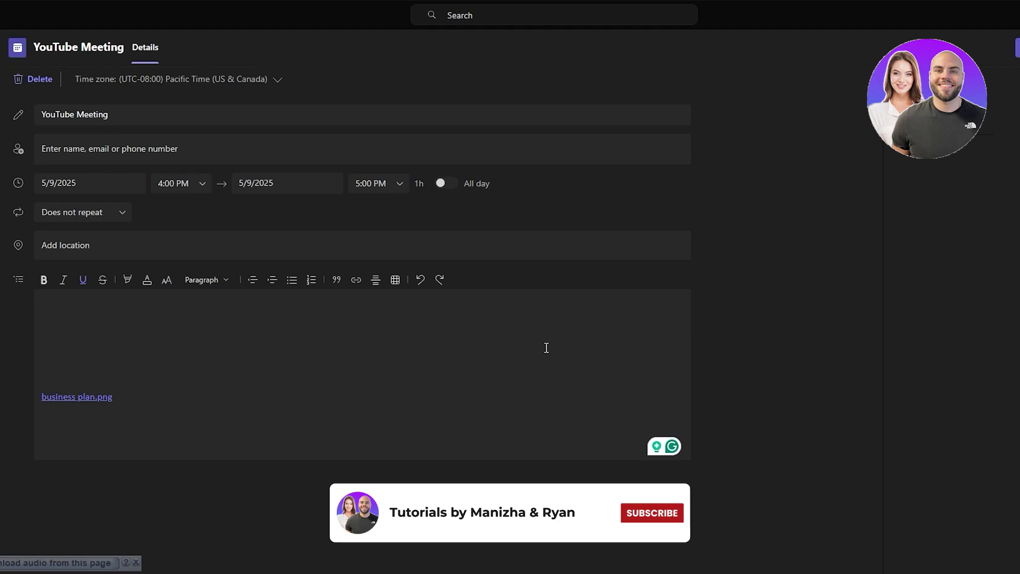
{"action": "left_click", "coordinate": [51, 338]}
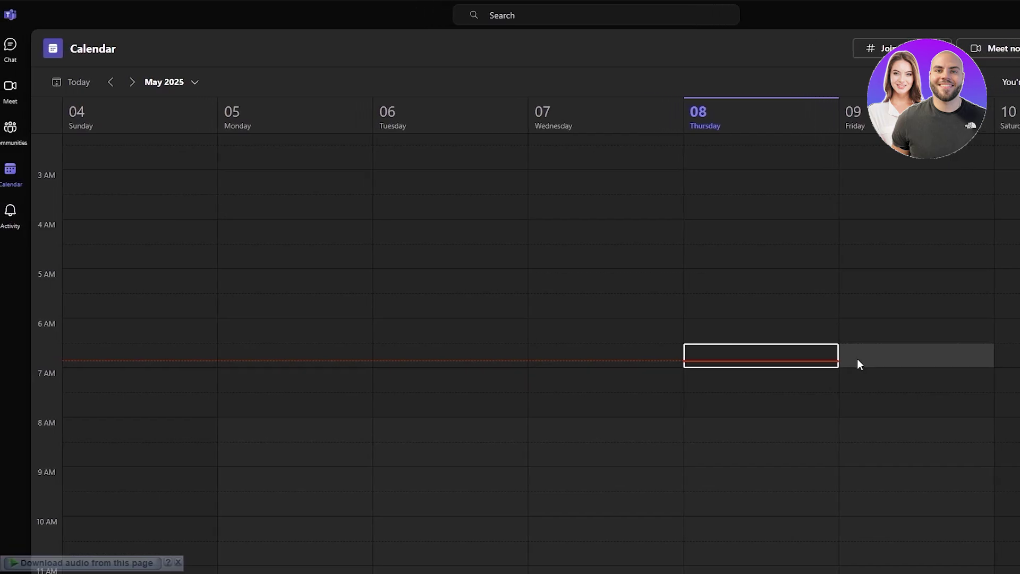
Copy the YouTube Meeting invite from Meet's Scheduled meetings list.
{"action": "right_click", "coordinate": [933, 352]}
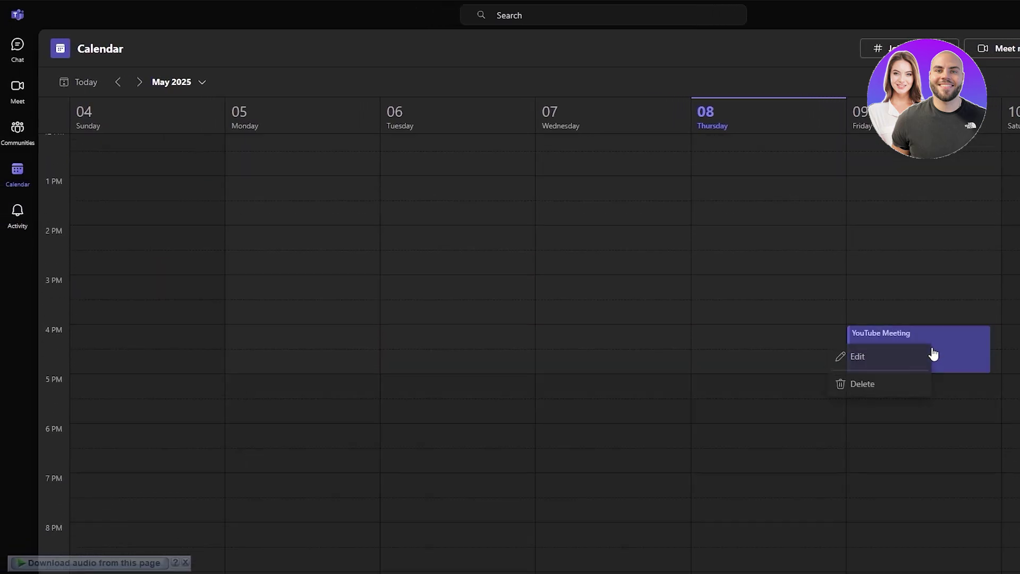
{"action": "left_click", "coordinate": [16, 86]}
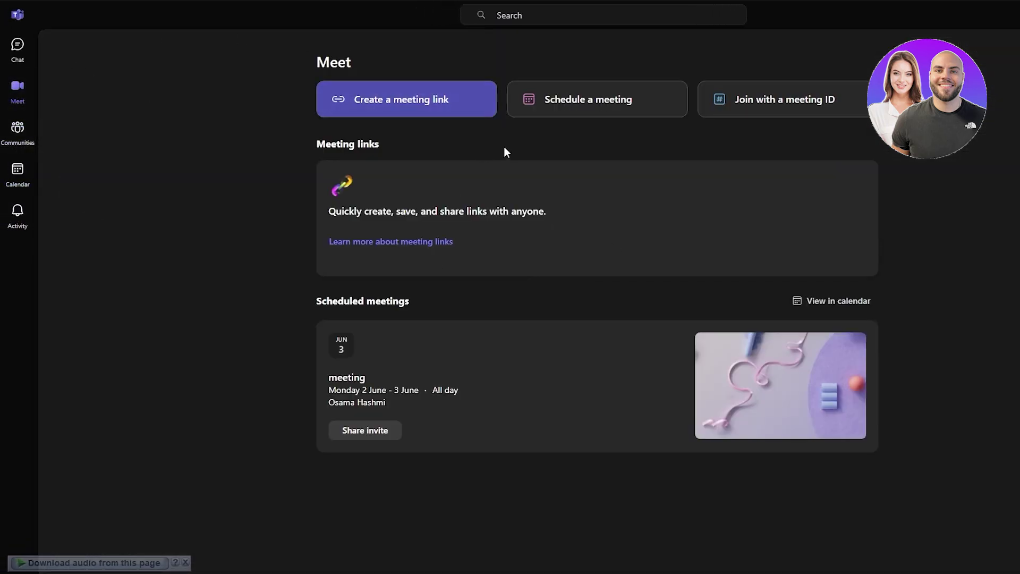
{"action": "scroll", "coordinate": [394, 396], "scroll_direction": "down", "scroll_amount": 1}
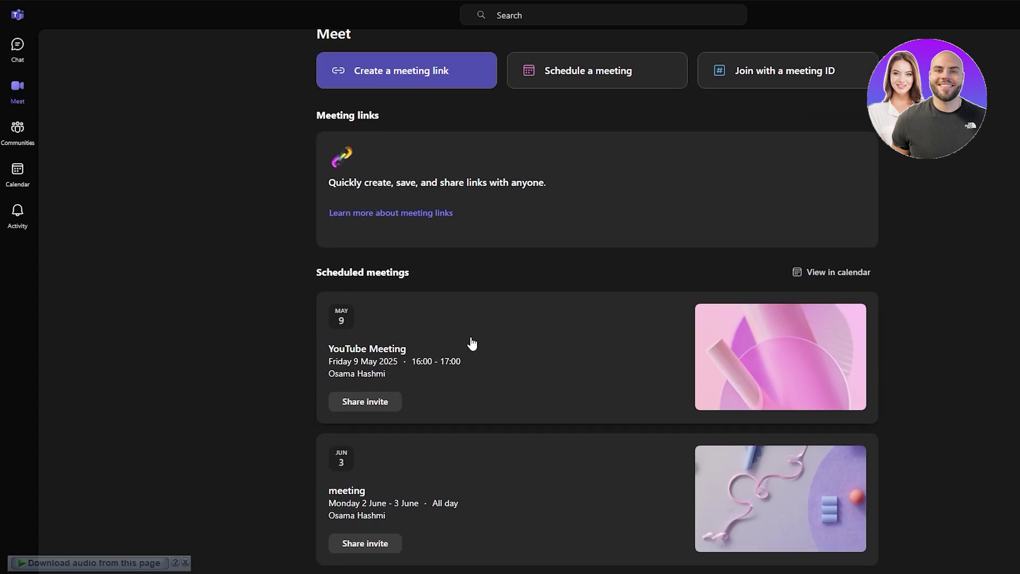
{"action": "left_click_drag", "start_coordinate": [338, 272], "coordinate": [399, 272]}
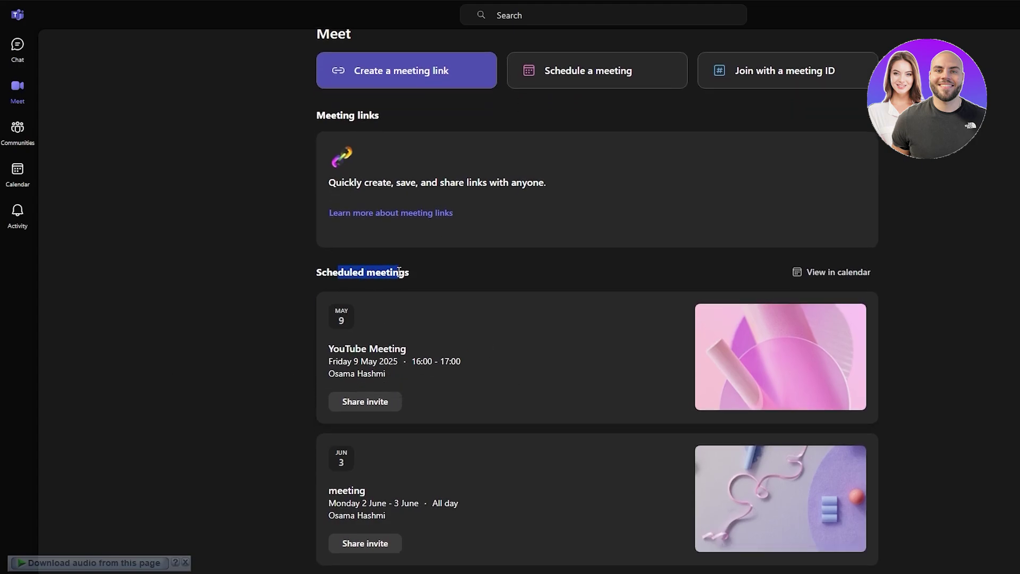
{"action": "left_click", "coordinate": [366, 406]}
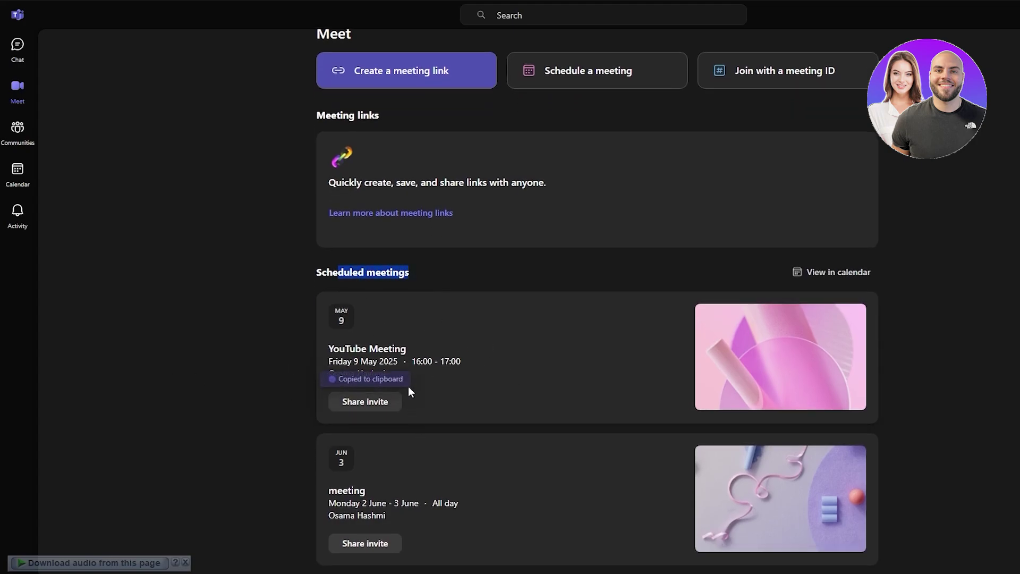
{"action": "left_click", "coordinate": [17, 136]}
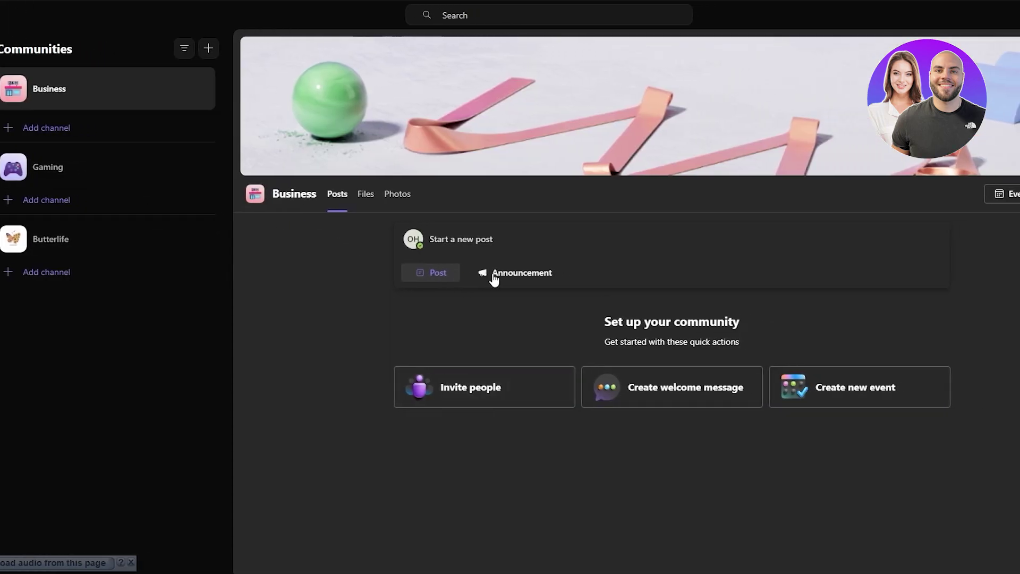
Start a new Business community post with the pasted meeting invite as its subject.
{"action": "left_click", "coordinate": [367, 235]}
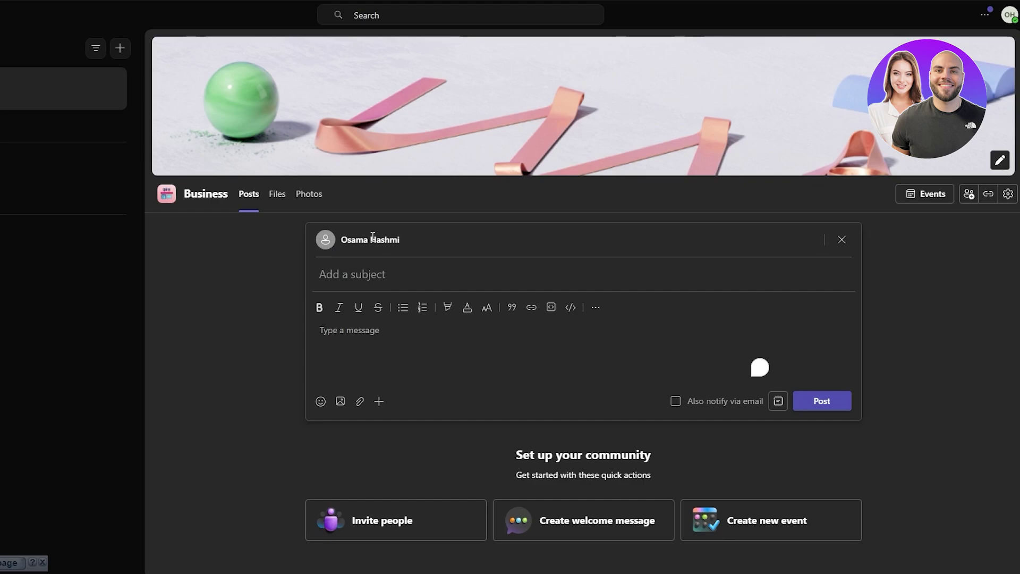
{"action": "left_click", "coordinate": [368, 287]}
{"action": "key", "text": "ctrl+v"}
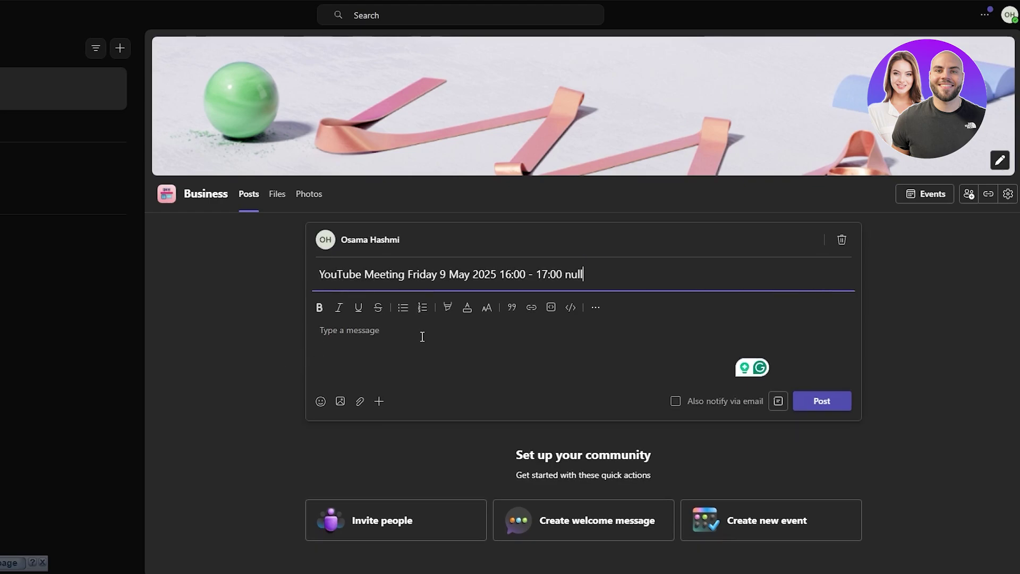
{"action": "left_click", "coordinate": [466, 332]}
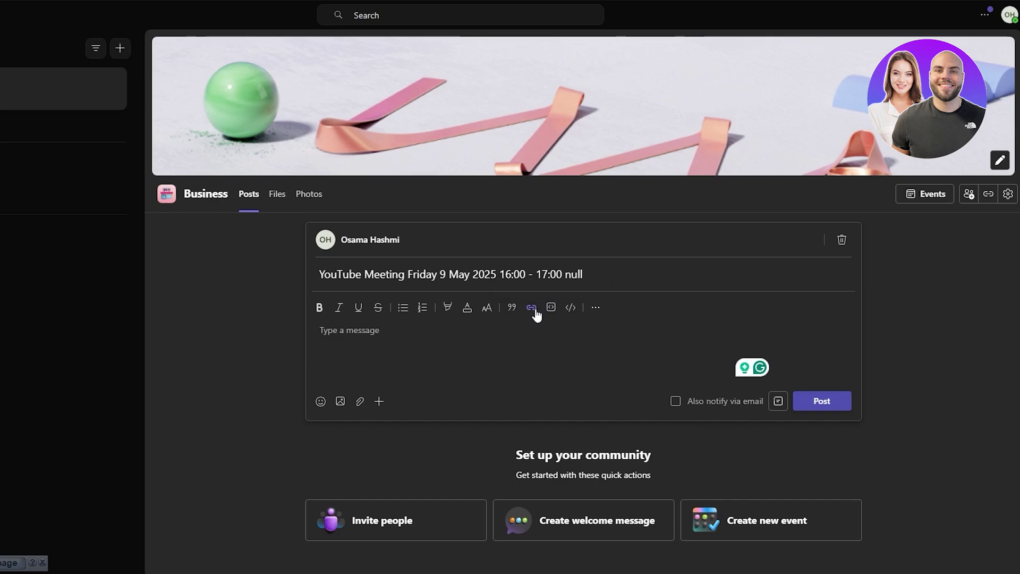
Try inserting the invite text as a link in the post, then cancel the link.
{"action": "left_click", "coordinate": [779, 402]}
{"action": "left_click", "coordinate": [779, 402]}
{"action": "left_click", "coordinate": [532, 308]}
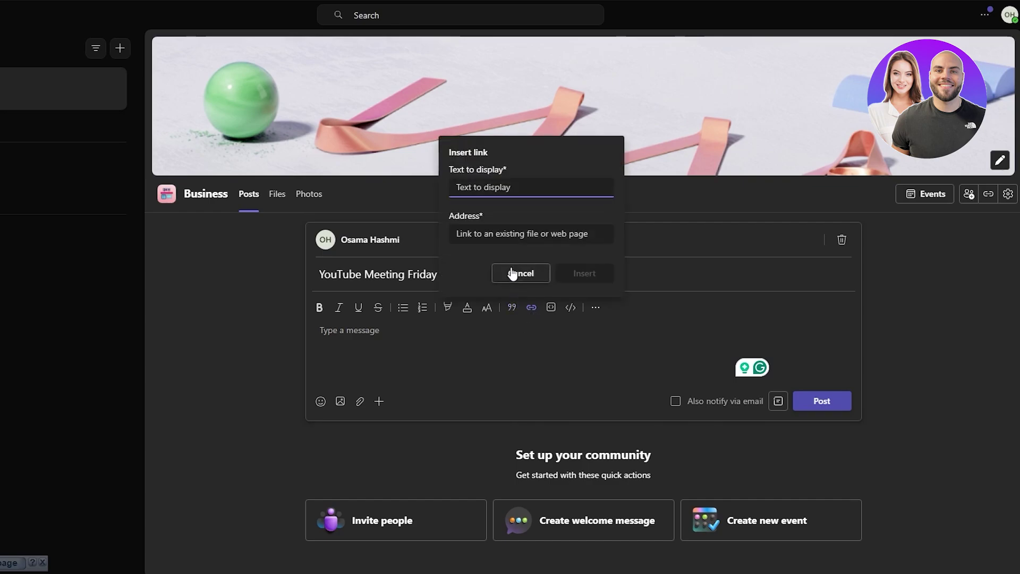
{"action": "key", "text": "Tab"}
{"action": "key", "text": "ctrl+v"}
{"action": "key", "text": "ctrl+z"}
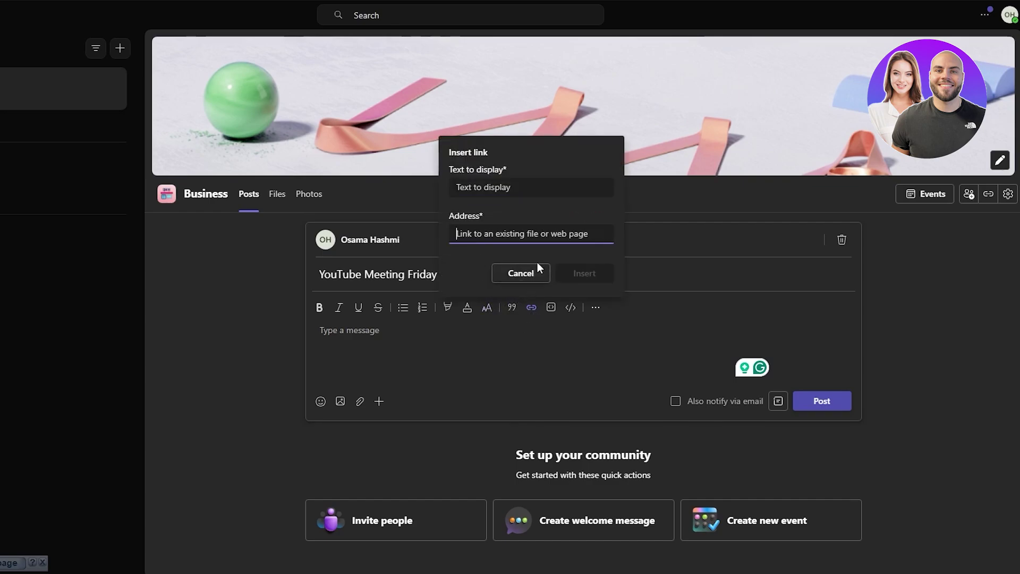
{"action": "key", "text": "shift+Tab"}
{"action": "key", "text": "ctrl+v"}
{"action": "key", "text": "ctrl+z"}
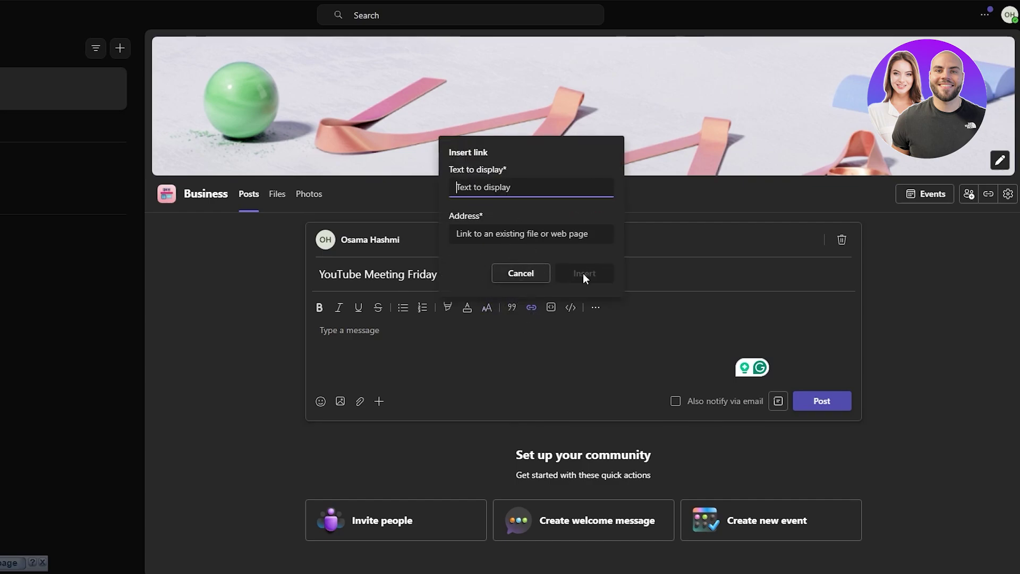
{"action": "left_click", "coordinate": [521, 275]}
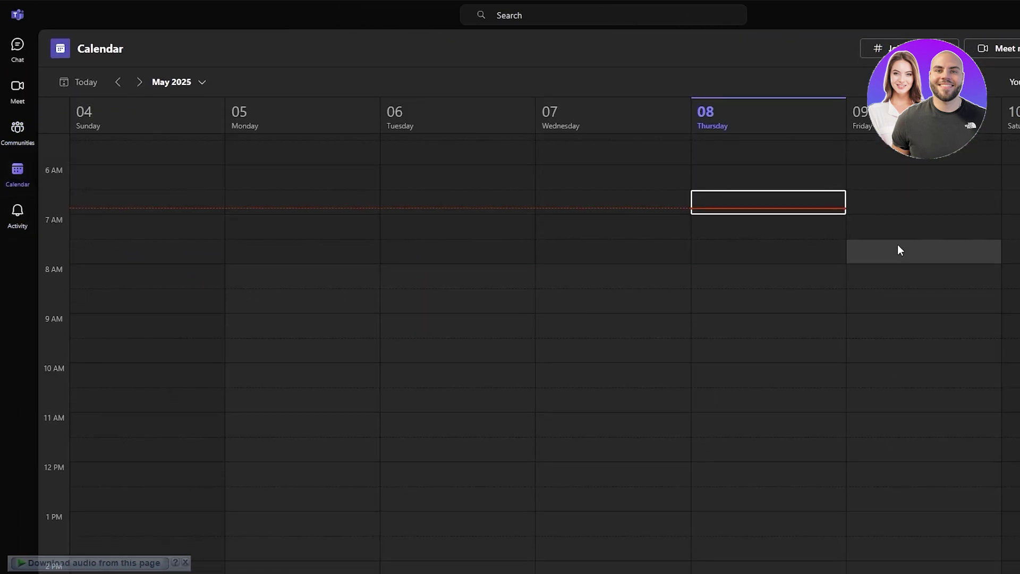
Open the YouTube Meeting's edit form from the calendar and review its attendees field.
{"action": "scroll", "coordinate": [898, 244], "scroll_direction": "down", "scroll_amount": 5}
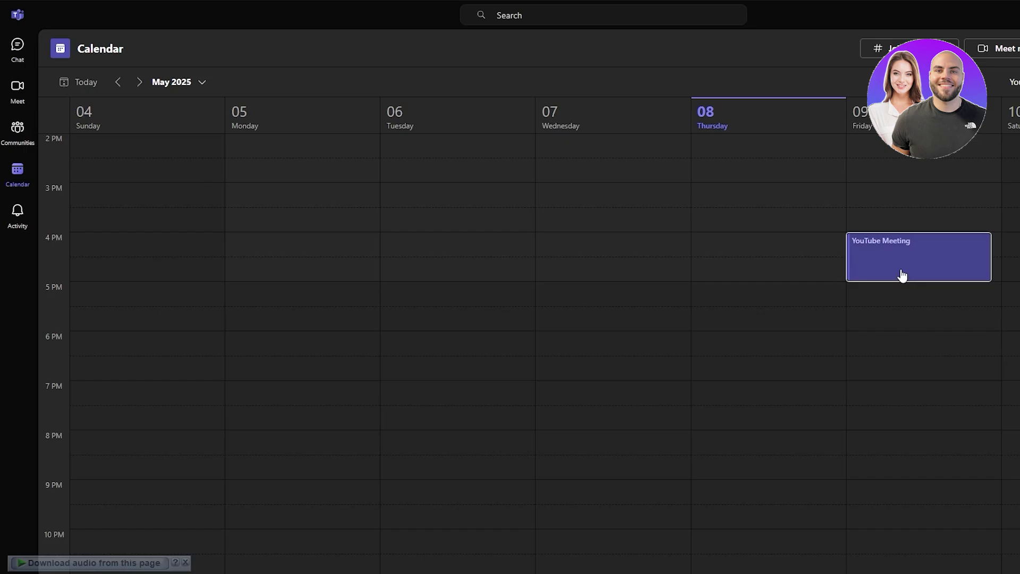
{"action": "left_click", "coordinate": [903, 274]}
{"action": "left_click", "coordinate": [505, 268]}
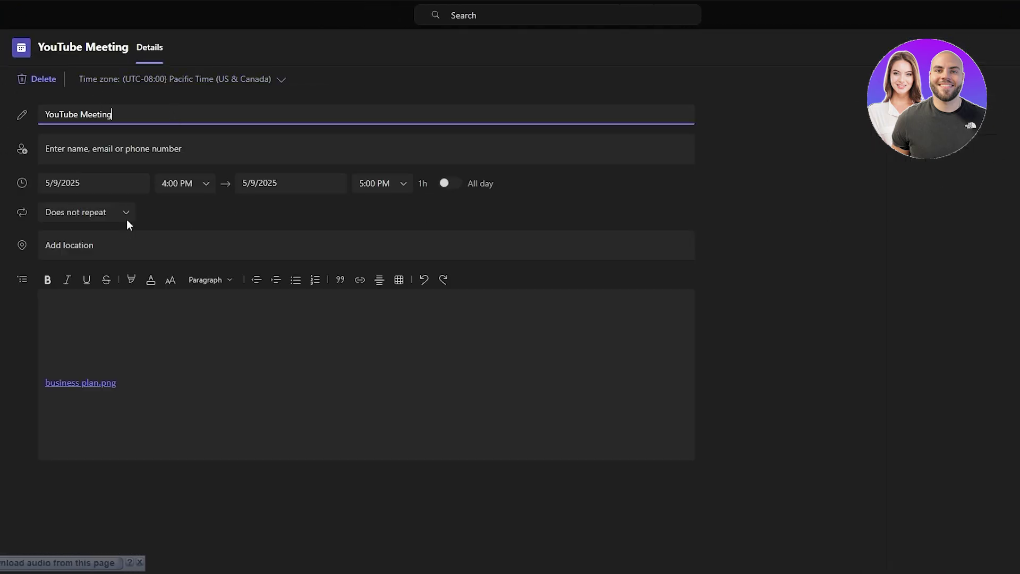
{"action": "left_click", "coordinate": [66, 147]}
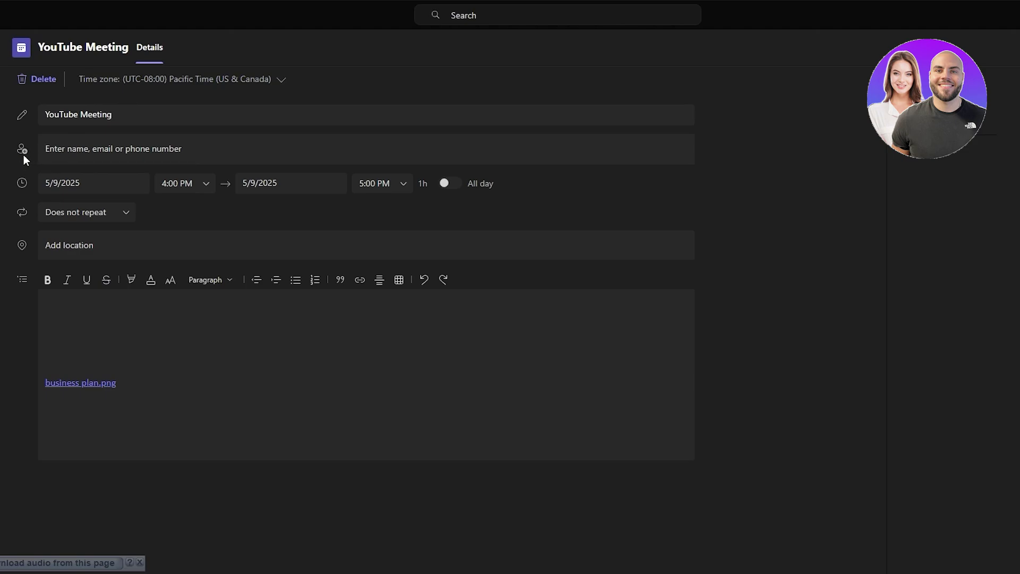
Check the settings and more menu, dismiss it, and close the meeting form.
{"action": "left_click", "coordinate": [983, 15]}
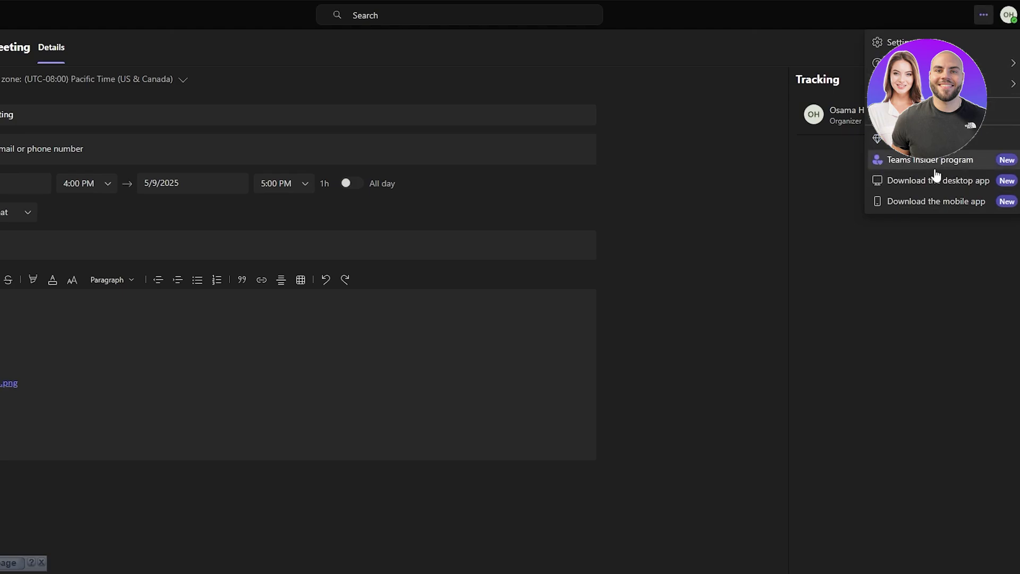
{"action": "mouse_move", "coordinate": [904, 62]}
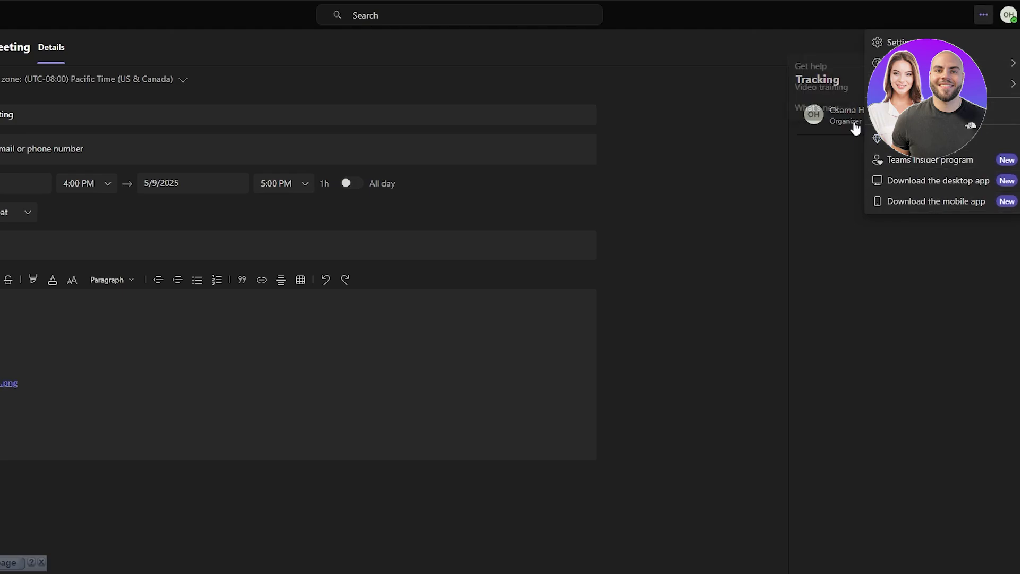
{"action": "left_click", "coordinate": [747, 91]}
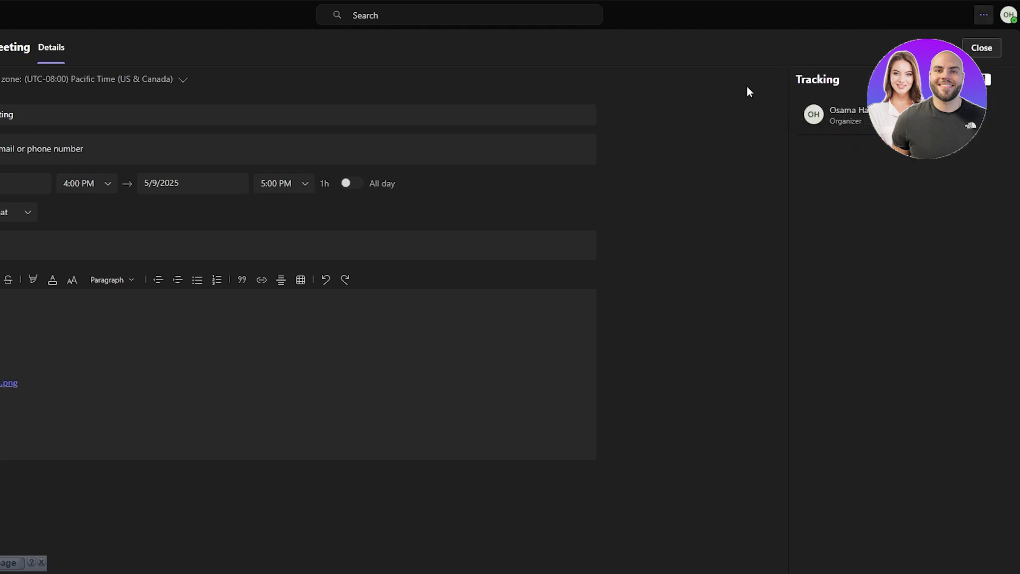
{"action": "left_click", "coordinate": [984, 48]}
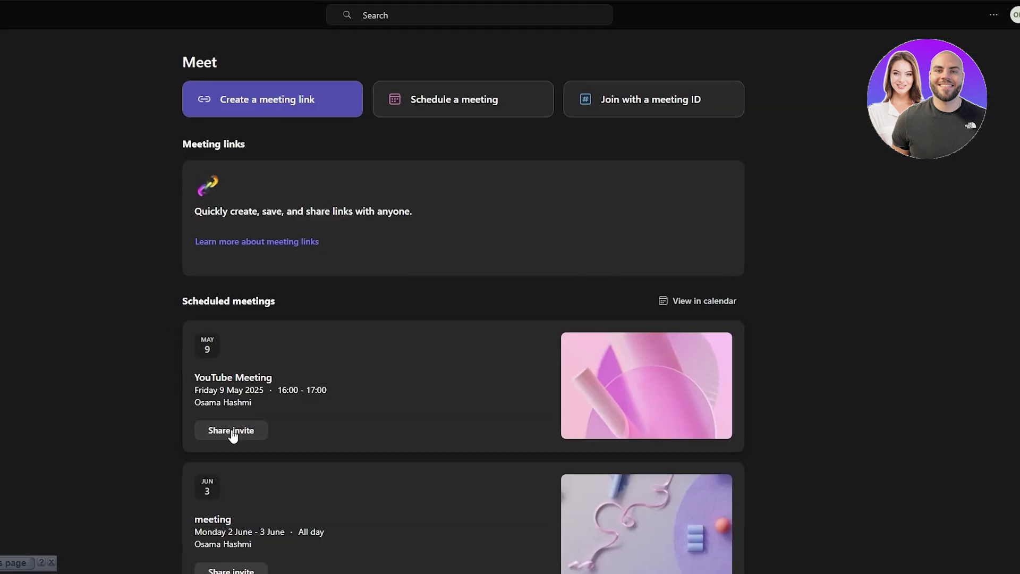
Copy the YouTube Meeting invite again, then reopen the meeting details and Business draft post.
{"action": "left_click", "coordinate": [232, 429]}
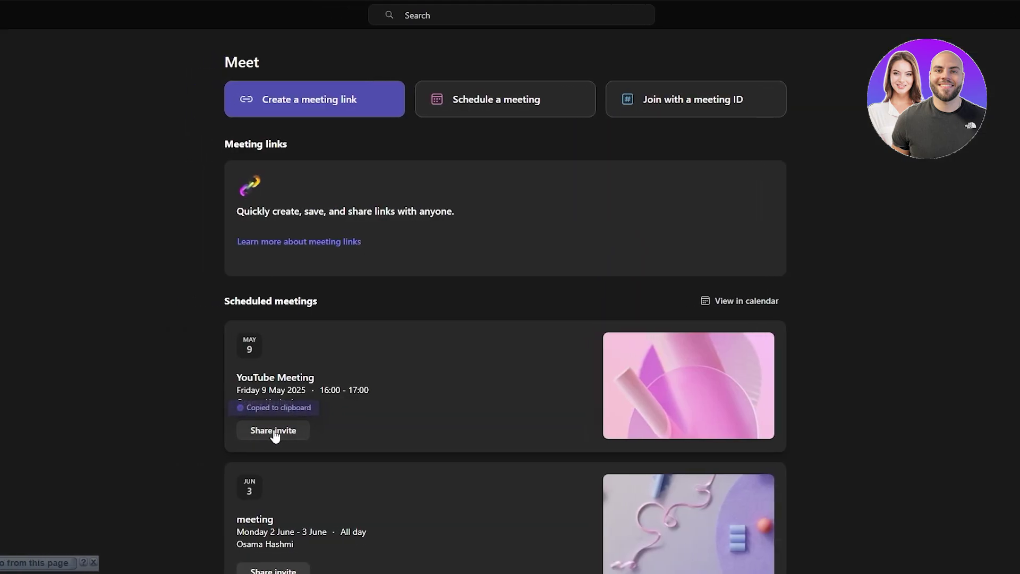
{"action": "scroll", "coordinate": [464, 385], "scroll_direction": "down", "scroll_amount": 1}
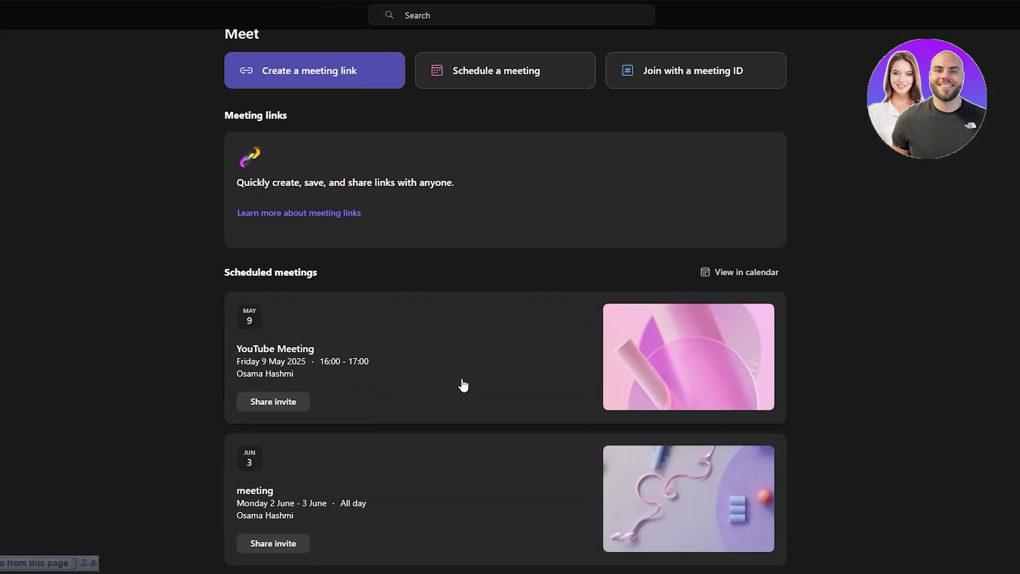
{"action": "left_click", "coordinate": [314, 377]}
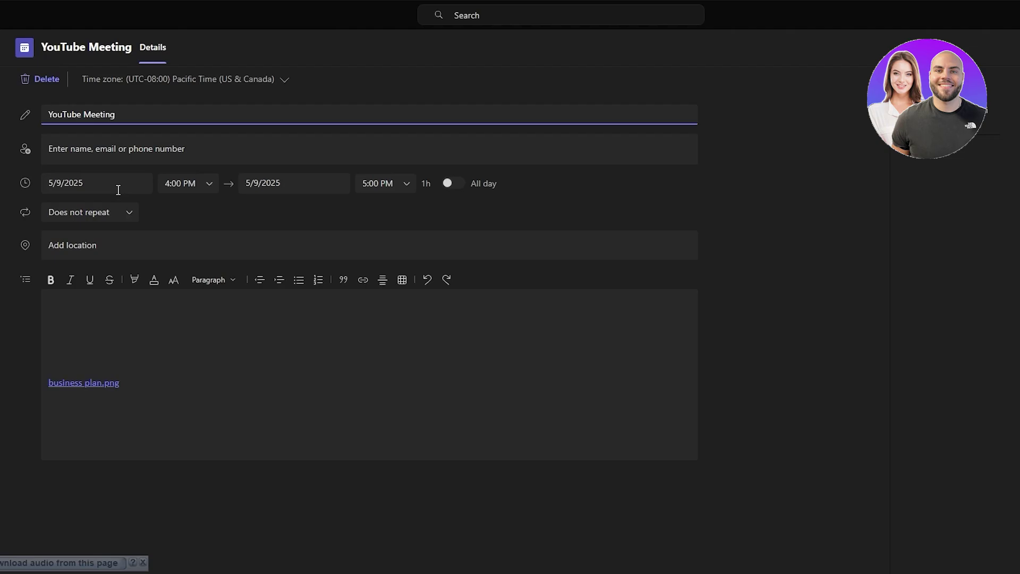
{"action": "left_click", "coordinate": [122, 154]}
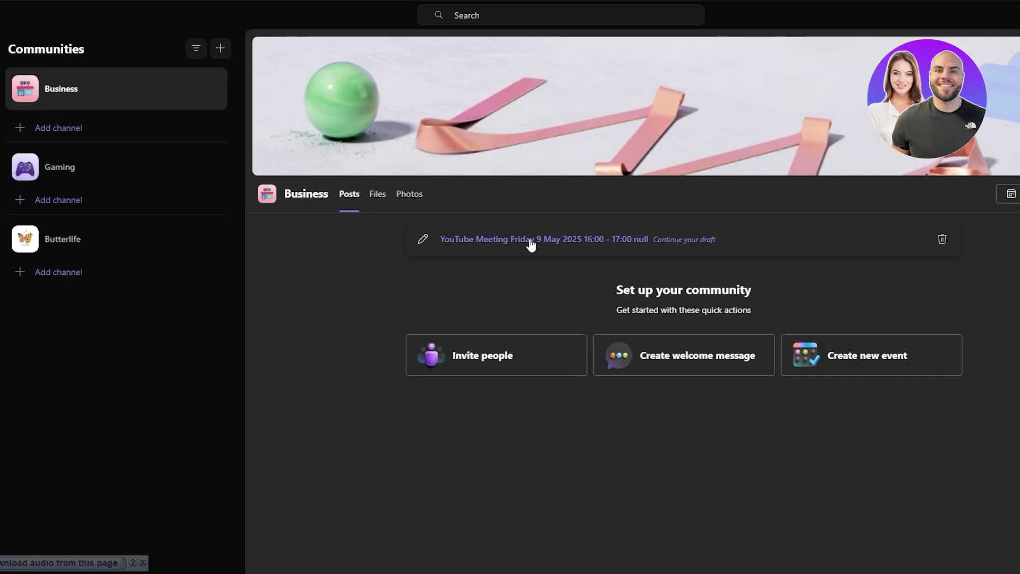
{"action": "left_click", "coordinate": [542, 254]}
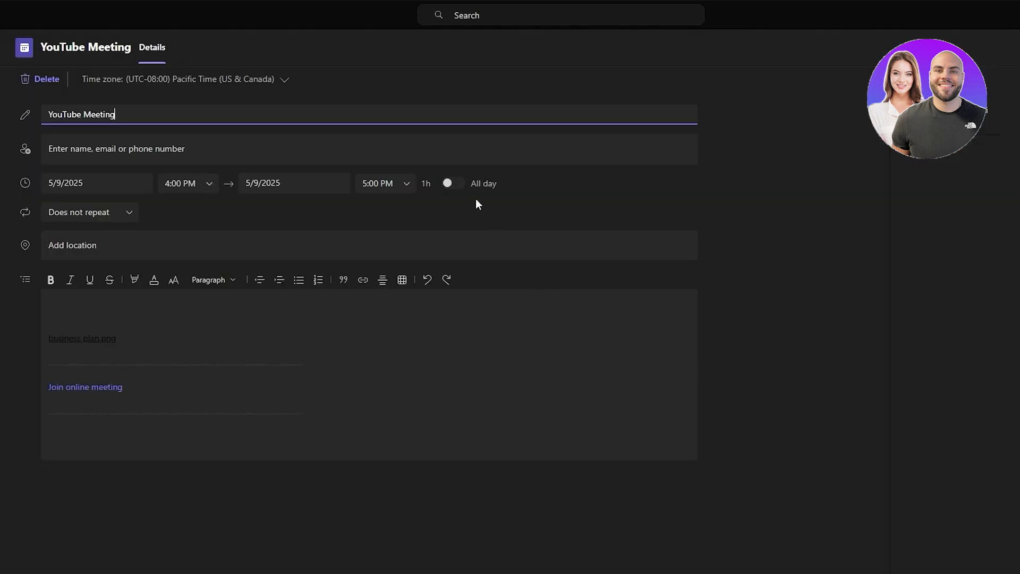
{"action": "left_click", "coordinate": [720, 246]}
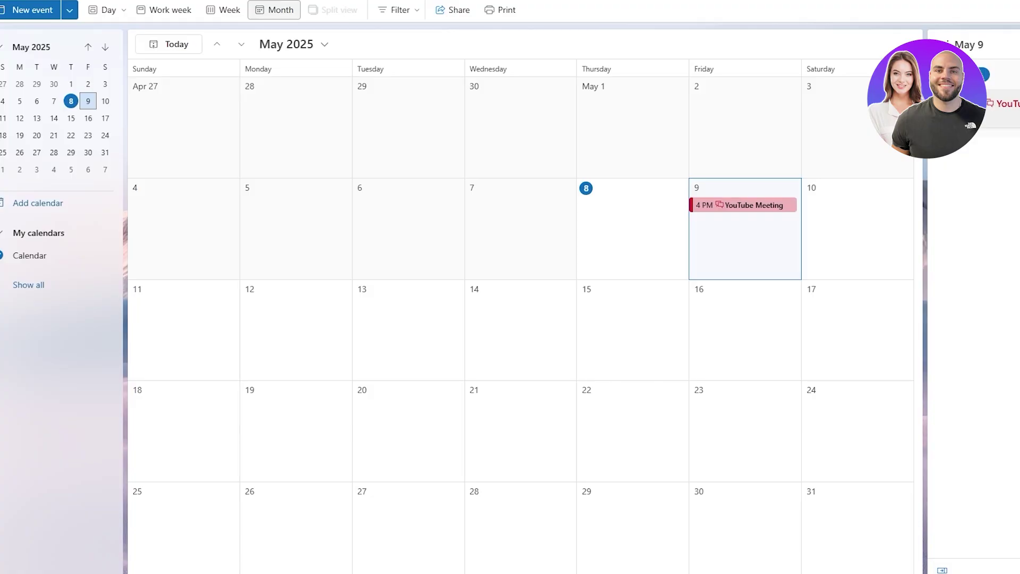
Open the YouTube Meeting in its full event window, then close it discarding changes.
{"action": "left_click", "coordinate": [965, 121]}
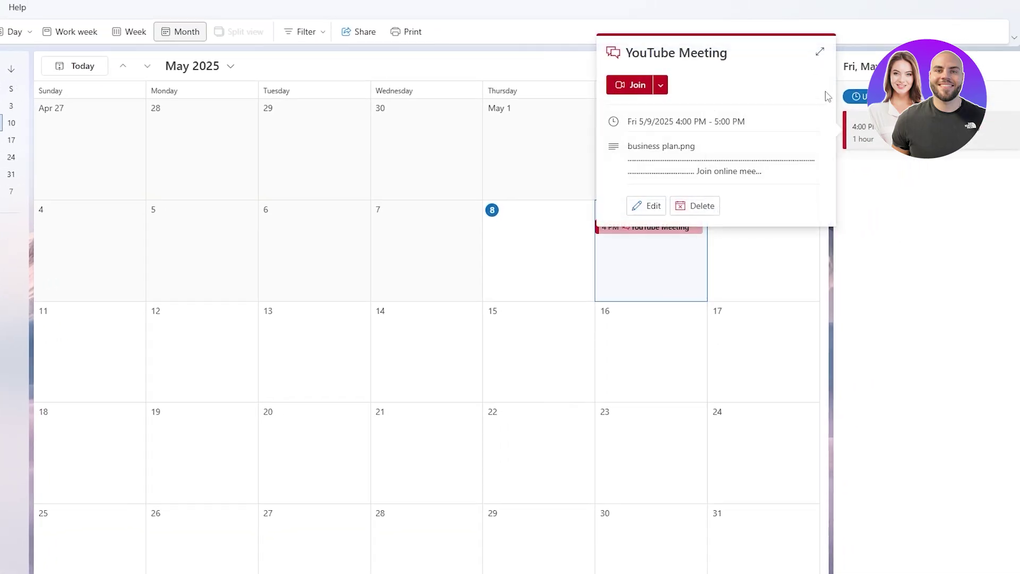
{"action": "left_click", "coordinate": [654, 206]}
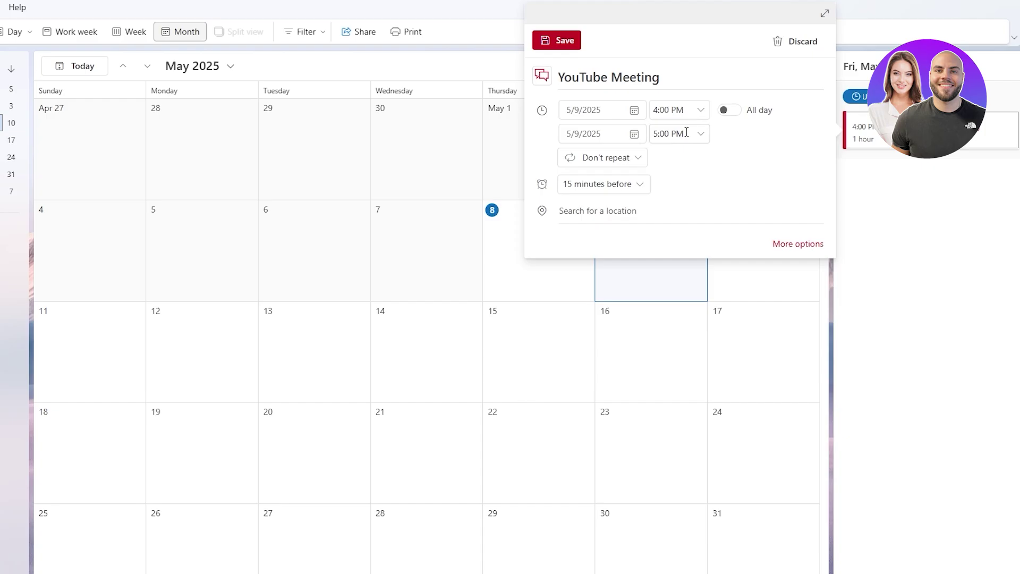
{"action": "left_click", "coordinate": [810, 246]}
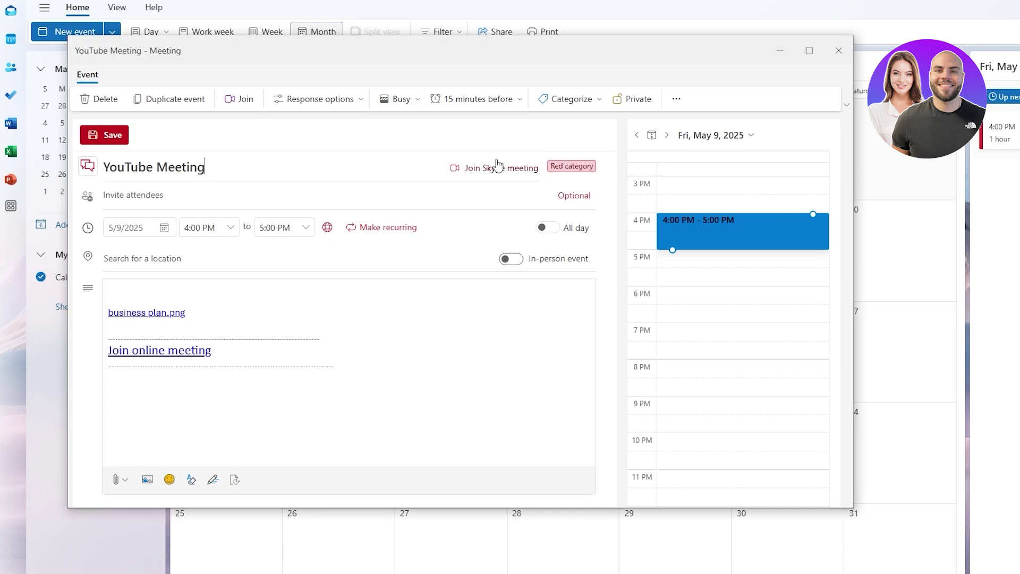
{"action": "left_click", "coordinate": [839, 51]}
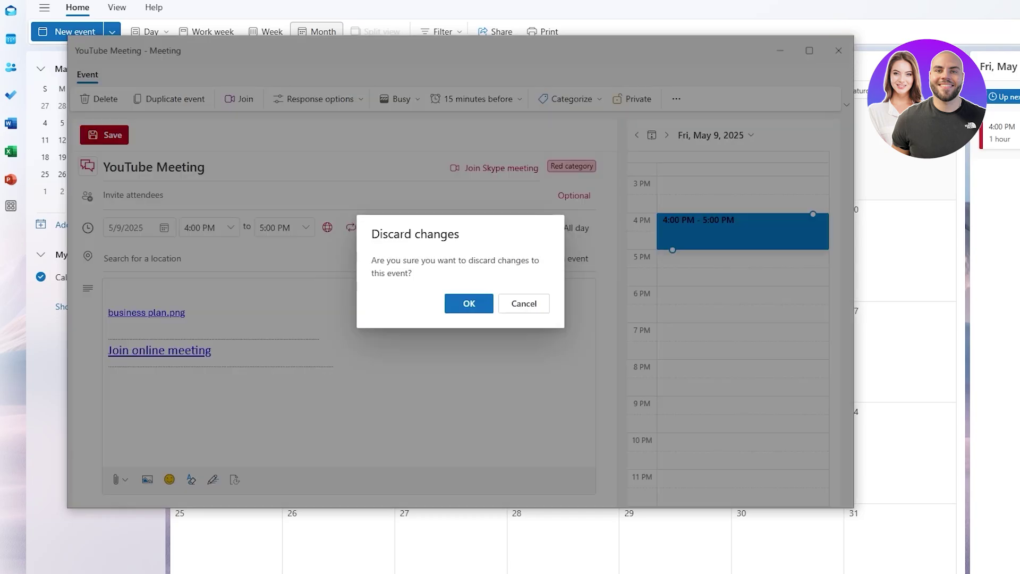
{"action": "left_click", "coordinate": [481, 295]}
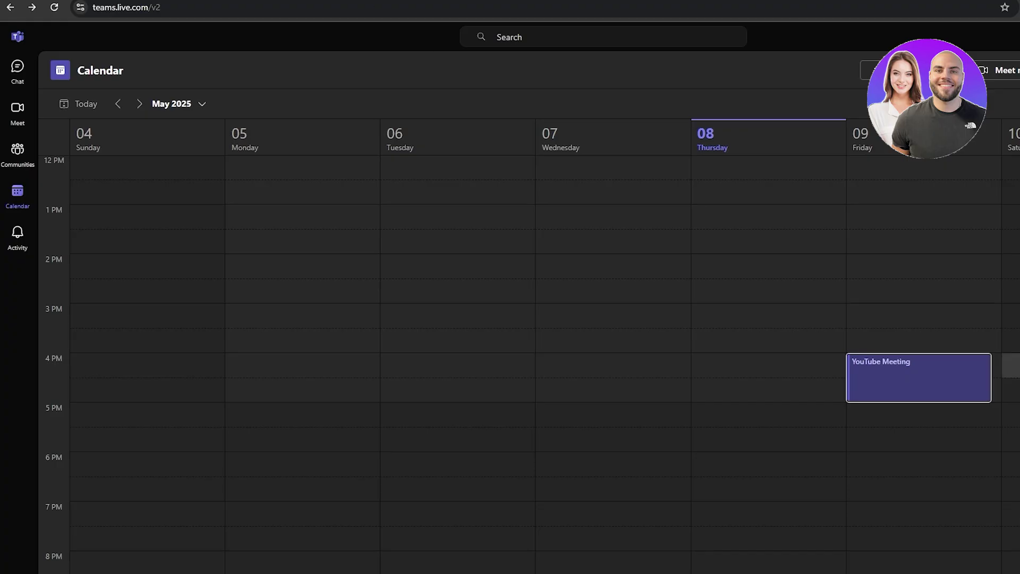
Copy the Friday YouTube Meeting's invite from the calendar and switch back to Outlook.
{"action": "right_click", "coordinate": [760, 364]}
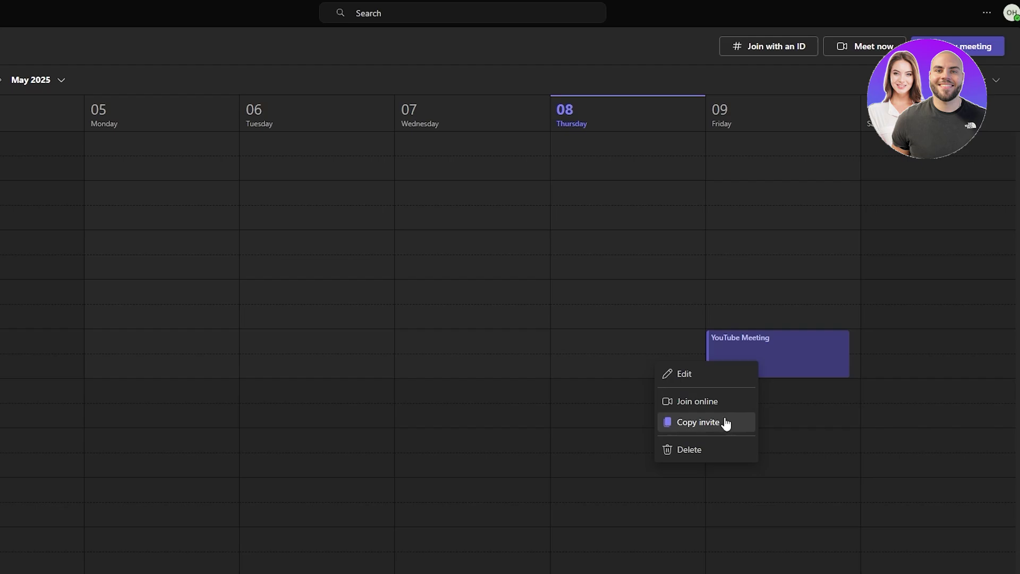
{"action": "left_click", "coordinate": [820, 355]}
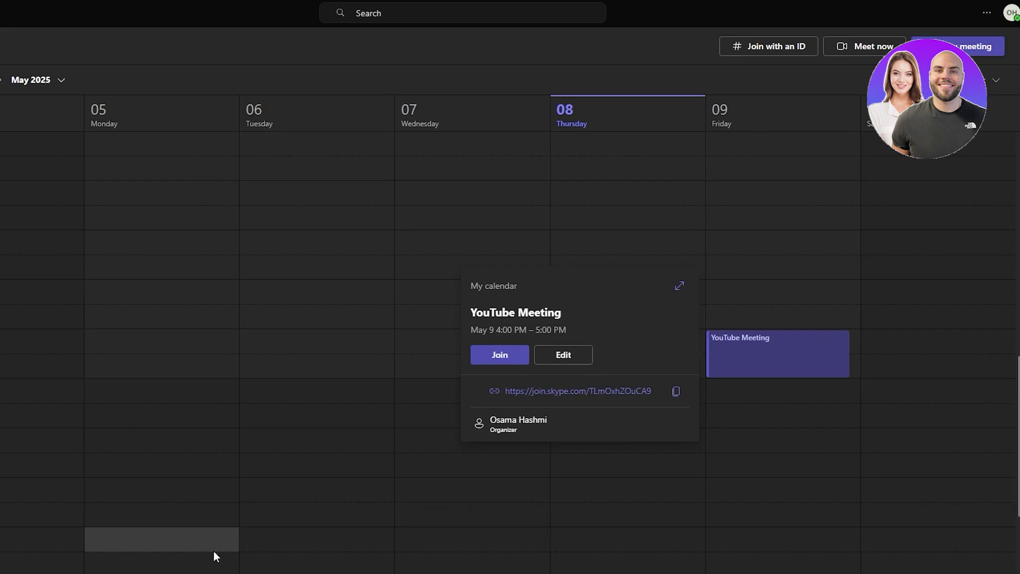
{"action": "mouse_move", "coordinate": [167, 573]}
{"action": "left_click", "coordinate": [167, 539]}
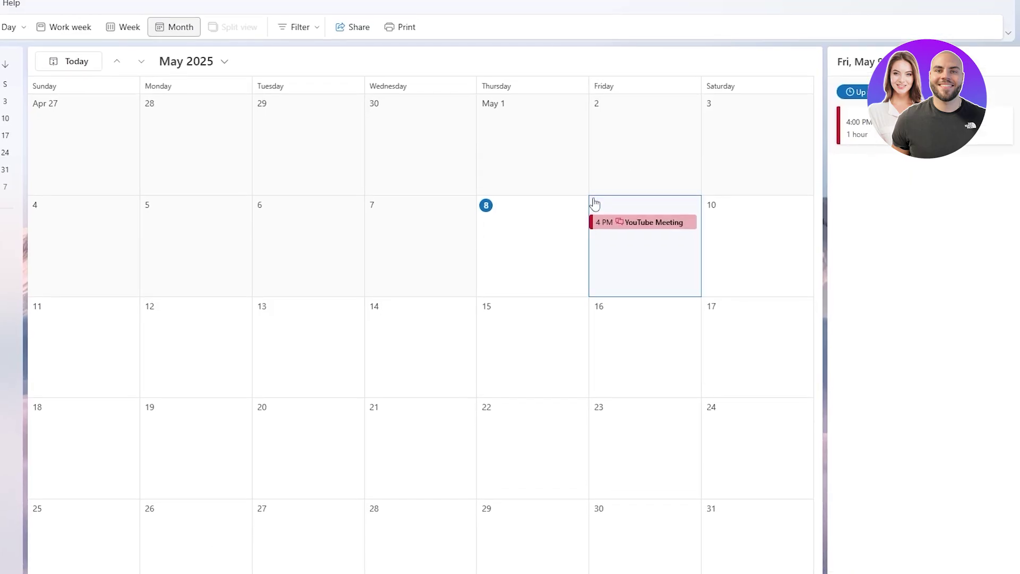
Launch the May 9 YouTube Meeting's online join link and continue in the browser.
{"action": "left_click", "coordinate": [652, 227]}
{"action": "left_click", "coordinate": [760, 301]}
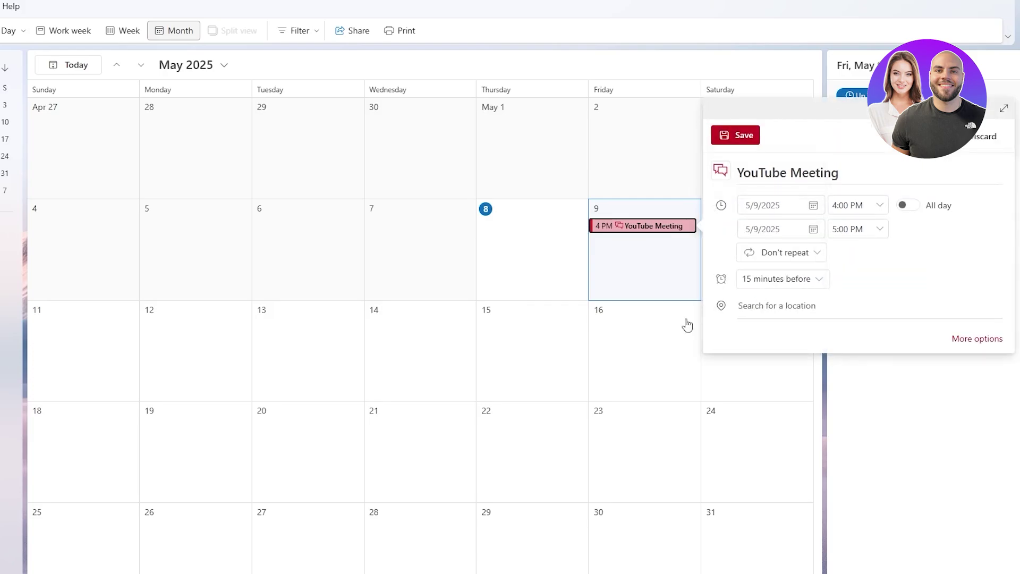
{"action": "left_click", "coordinate": [655, 216]}
{"action": "right_click", "coordinate": [639, 234]}
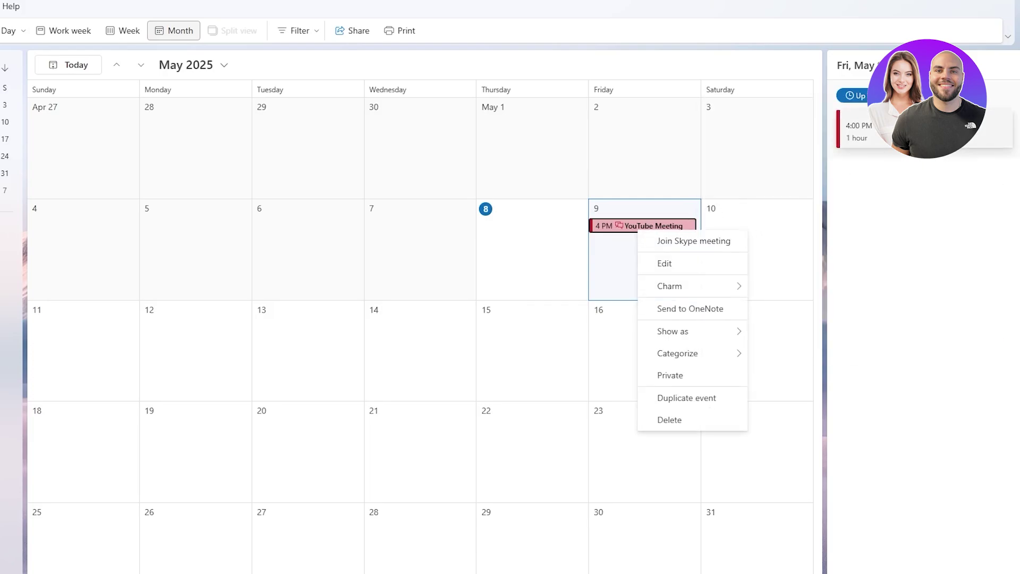
{"action": "left_click", "coordinate": [696, 249]}
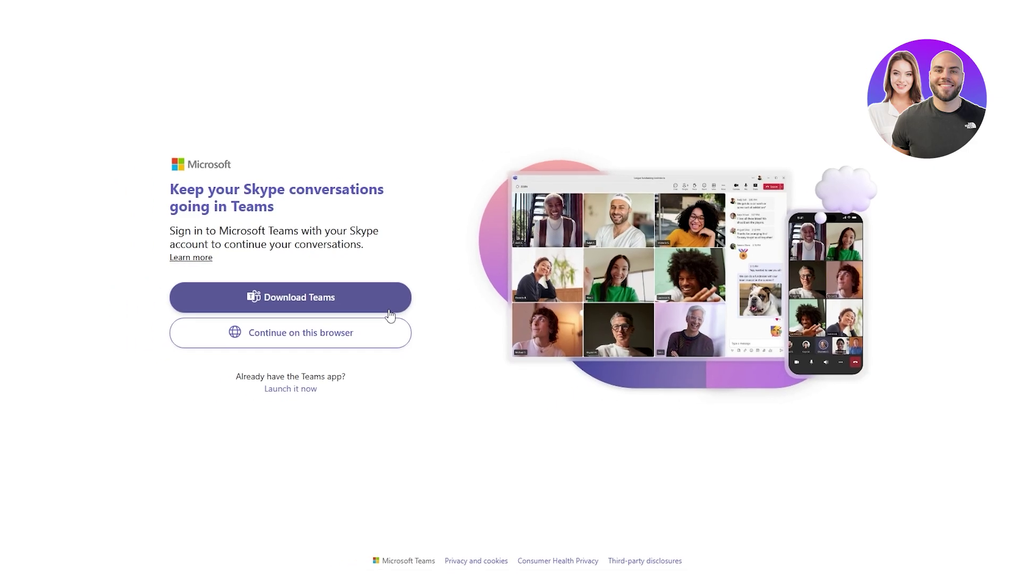
{"action": "left_click", "coordinate": [280, 346]}
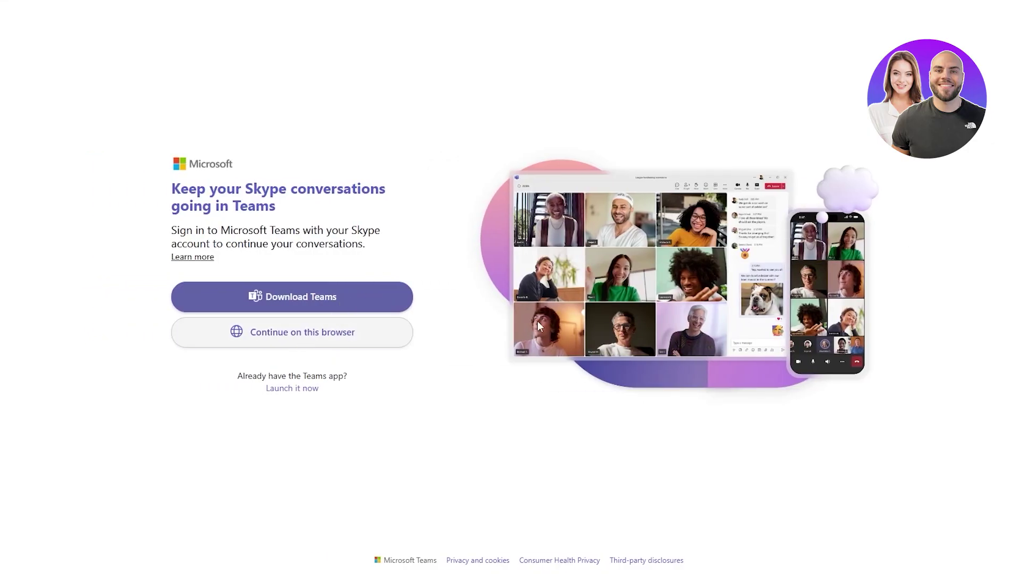
{"action": "left_click", "coordinate": [293, 339]}
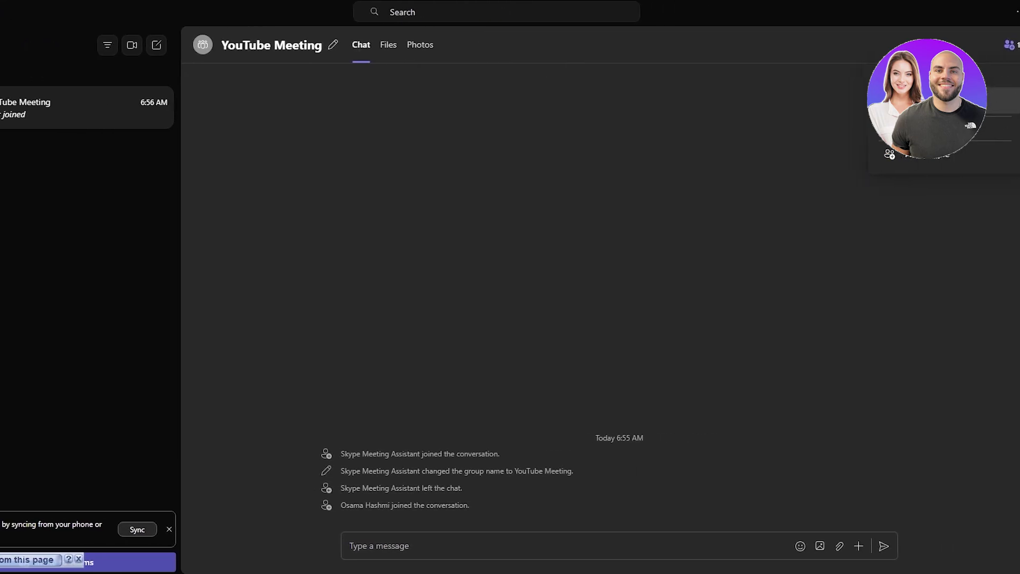
Copy the meeting chat's shareable join link from the People panel.
{"action": "left_click", "coordinate": [973, 45]}
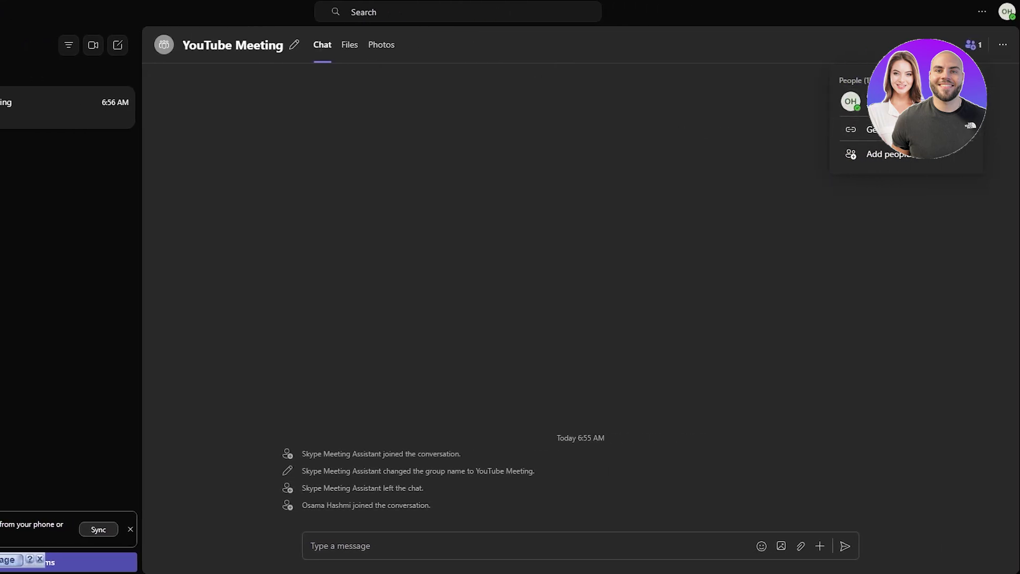
{"action": "left_click", "coordinate": [880, 140]}
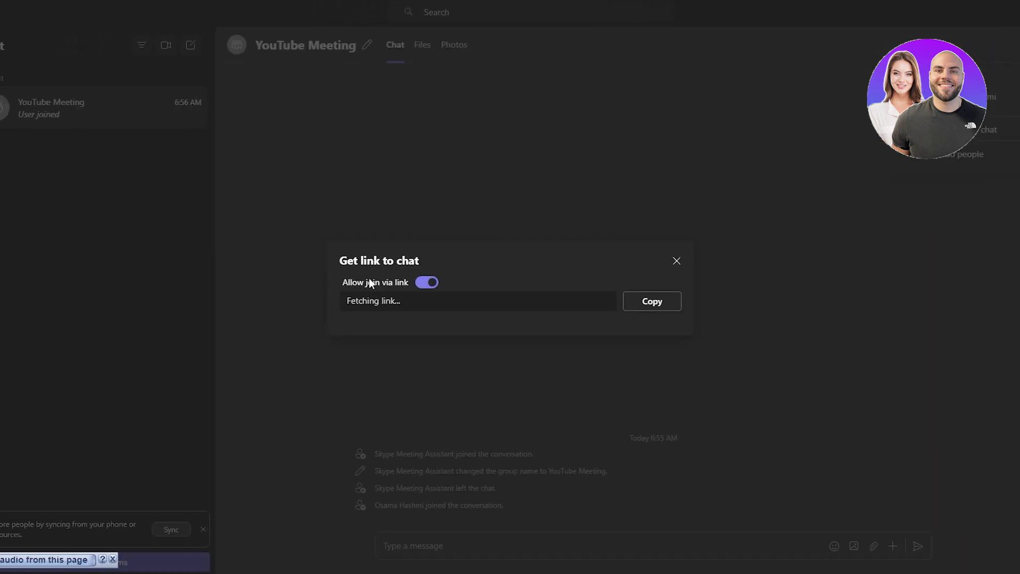
{"action": "left_click", "coordinate": [652, 301]}
{"action": "left_click", "coordinate": [14, 125]}
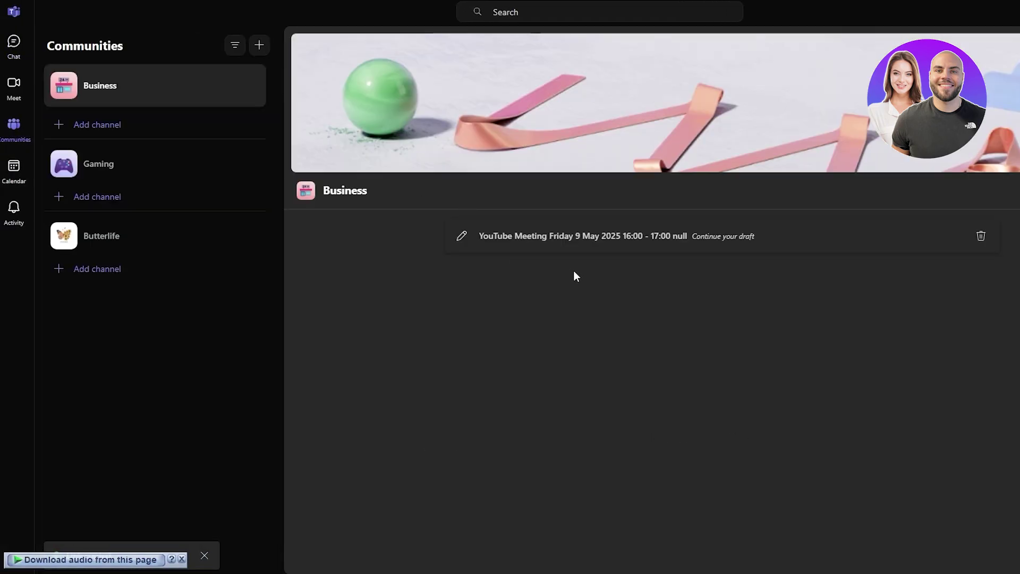
Insert the join link as 'YouTube Meeting' in the Business draft and publish the post.
{"action": "left_click", "coordinate": [552, 238]}
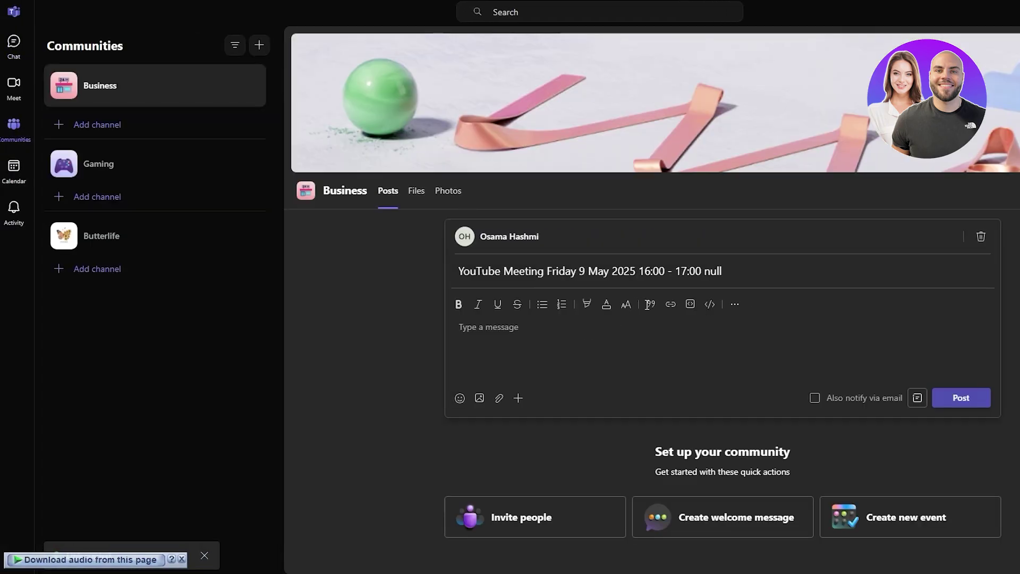
{"action": "left_click", "coordinate": [609, 308]}
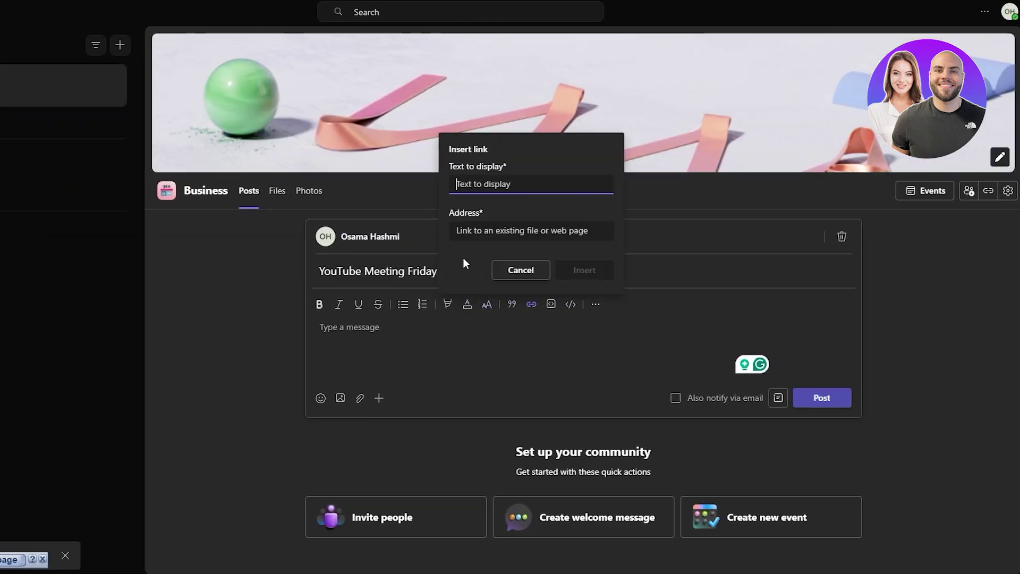
{"action": "type", "text": "Touyube"}
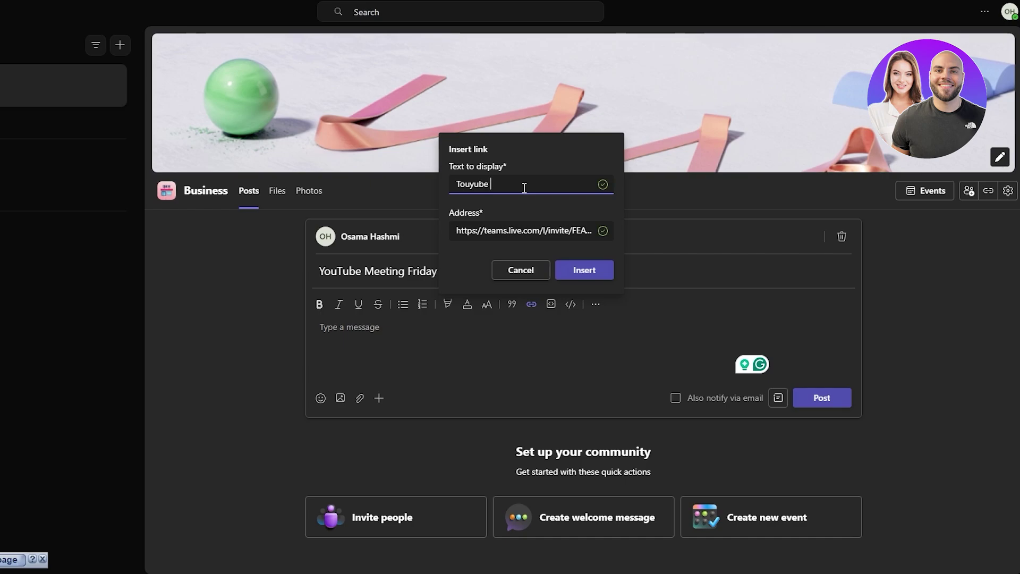
{"action": "key", "text": "BackSpace"}
{"action": "key", "text": "BackSpace"}
{"action": "key", "text": "BackSpace"}
{"action": "key", "text": "BackSpace"}
{"action": "key", "text": "BackSpace"}
{"action": "key", "text": "BackSpace"}
{"action": "key", "text": "BackSpace"}
{"action": "key", "text": "BackSpace"}
{"action": "type", "text": "YouTube Meeting"}
{"action": "left_click", "coordinate": [578, 270]}
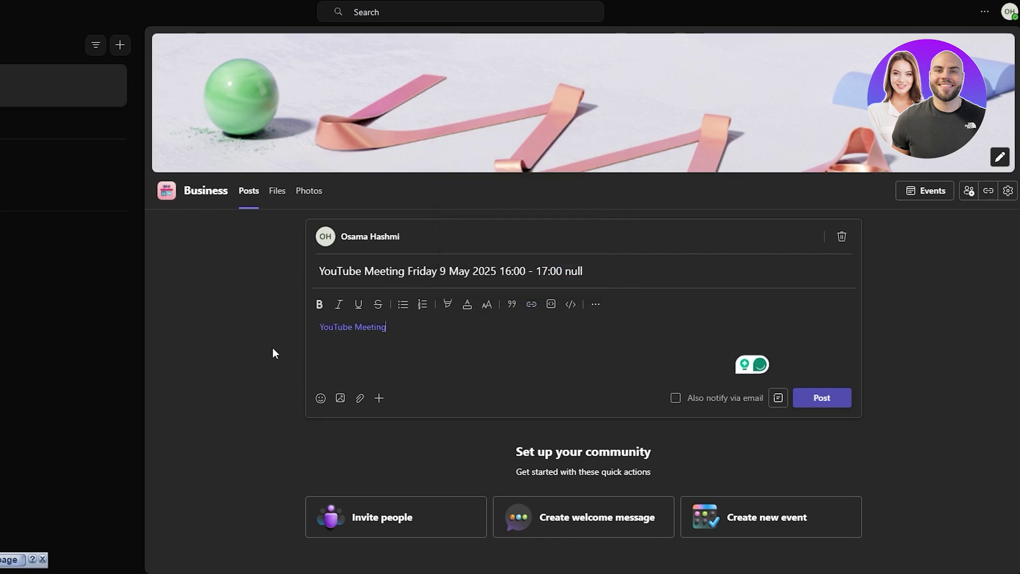
{"action": "left_click", "coordinate": [822, 458]}
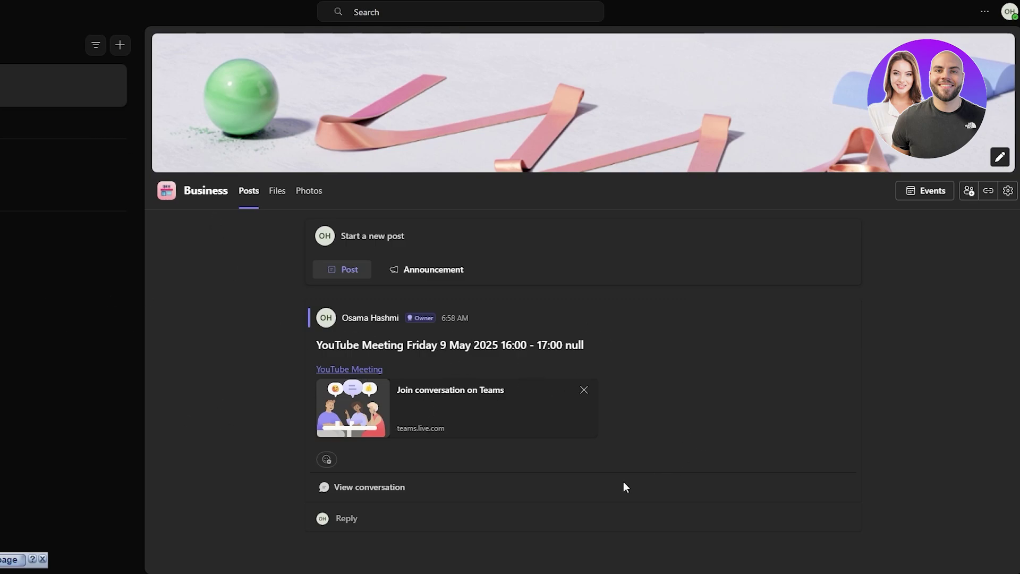
{"action": "key", "text": "Tab"}
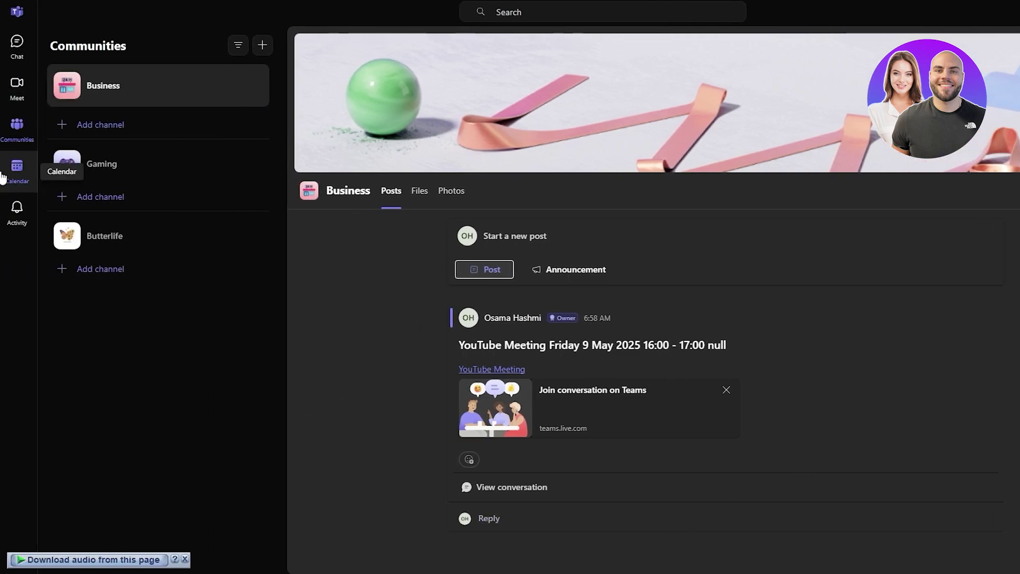
Copy the invite of Friday's YouTube Meeting from the weekly calendar.
{"action": "left_click", "coordinate": [16, 165]}
{"action": "scroll", "coordinate": [935, 367], "scroll_direction": "down", "scroll_amount": 10}
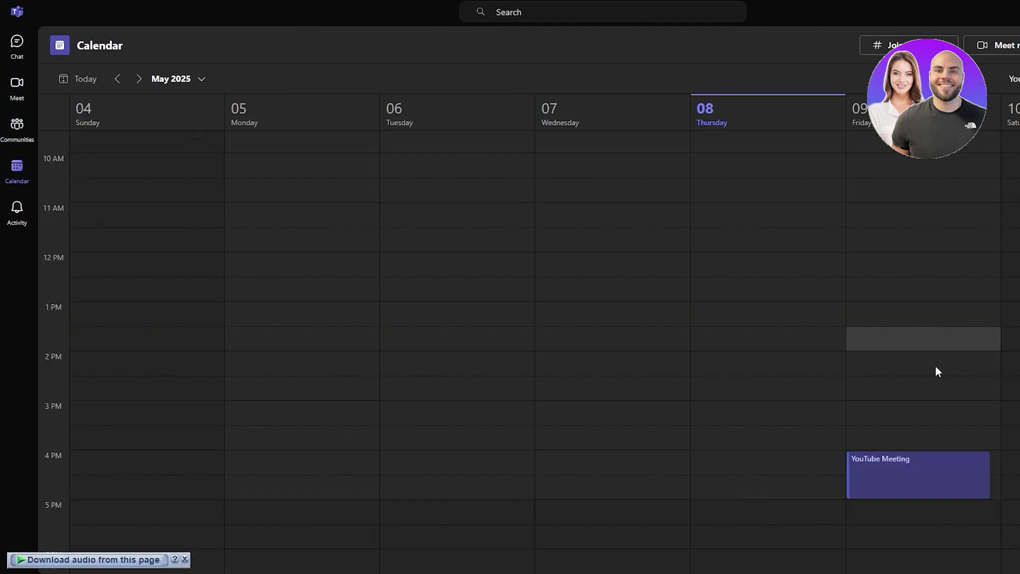
{"action": "right_click", "coordinate": [970, 327]}
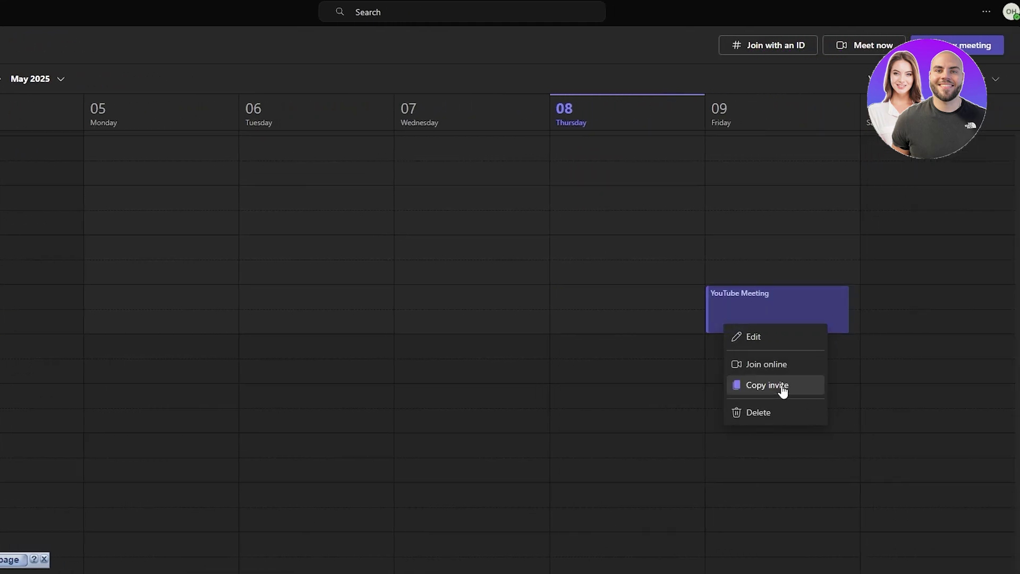
{"action": "left_click", "coordinate": [837, 388]}
Open the YouTube Meeting's full details, then close them to return to the calendar.
{"action": "left_click", "coordinate": [885, 312]}
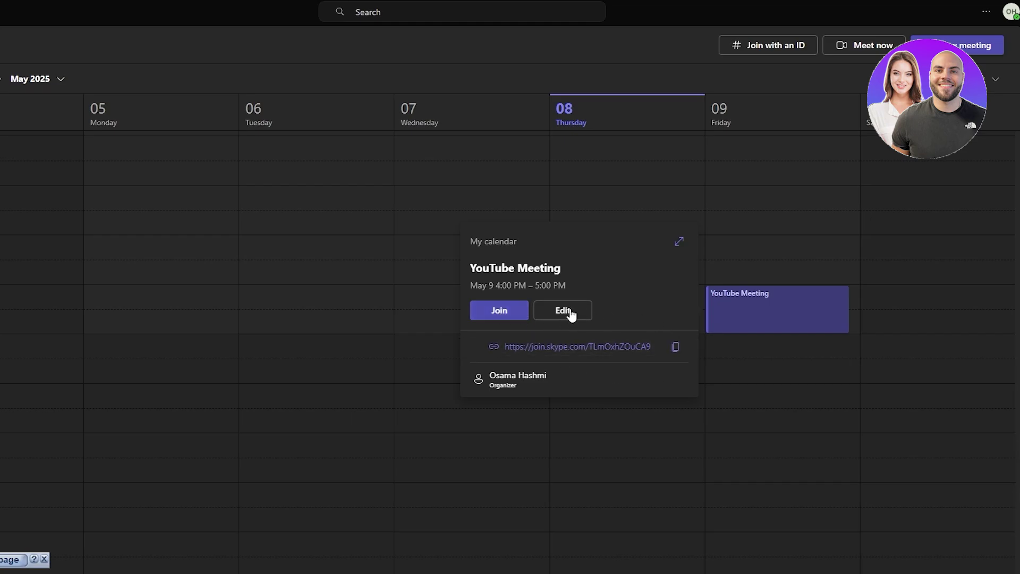
{"action": "left_click", "coordinate": [681, 242]}
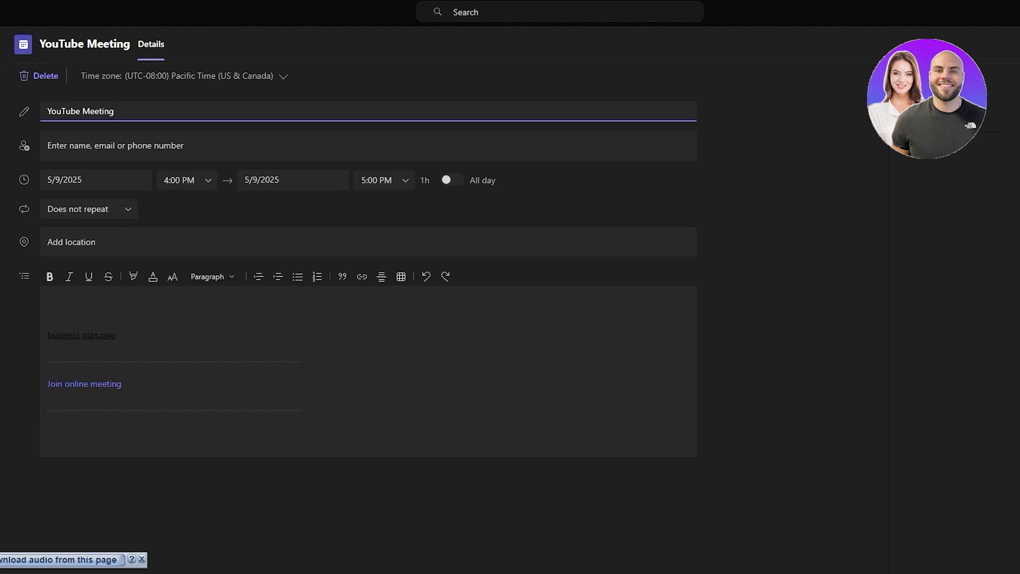
{"action": "key", "text": "Escape"}
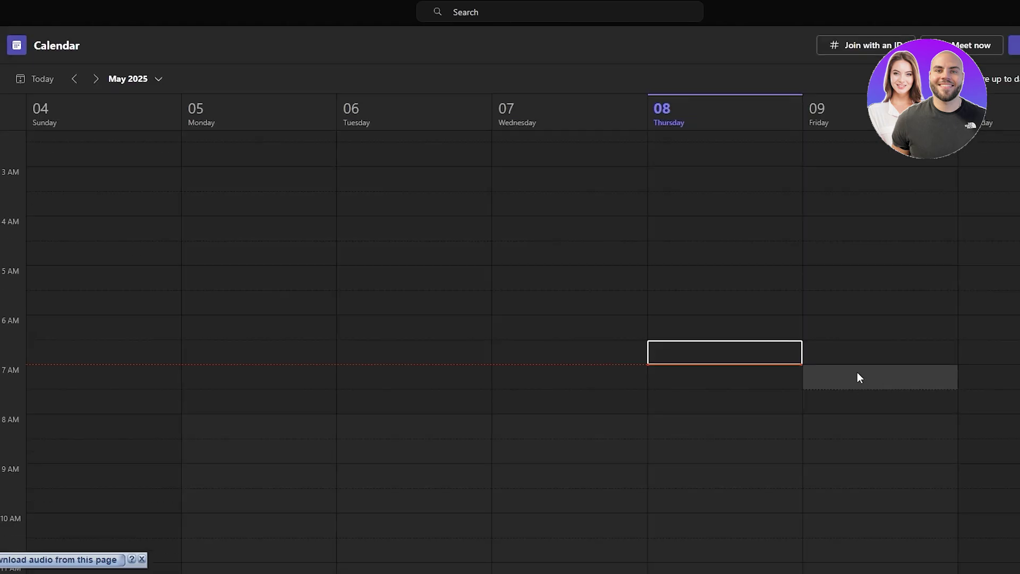